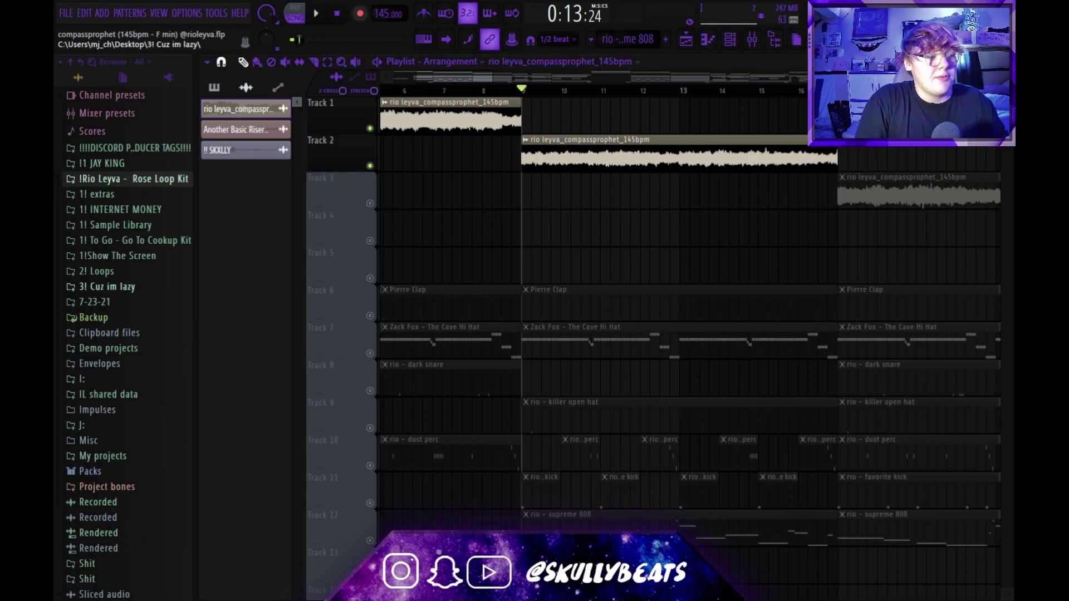
Step: Browse the !Rio Leyva - 10k Drumkit folder in the sample library and the !Rio Leyva - Rose Loop Kit folder
left_click(163, 229)
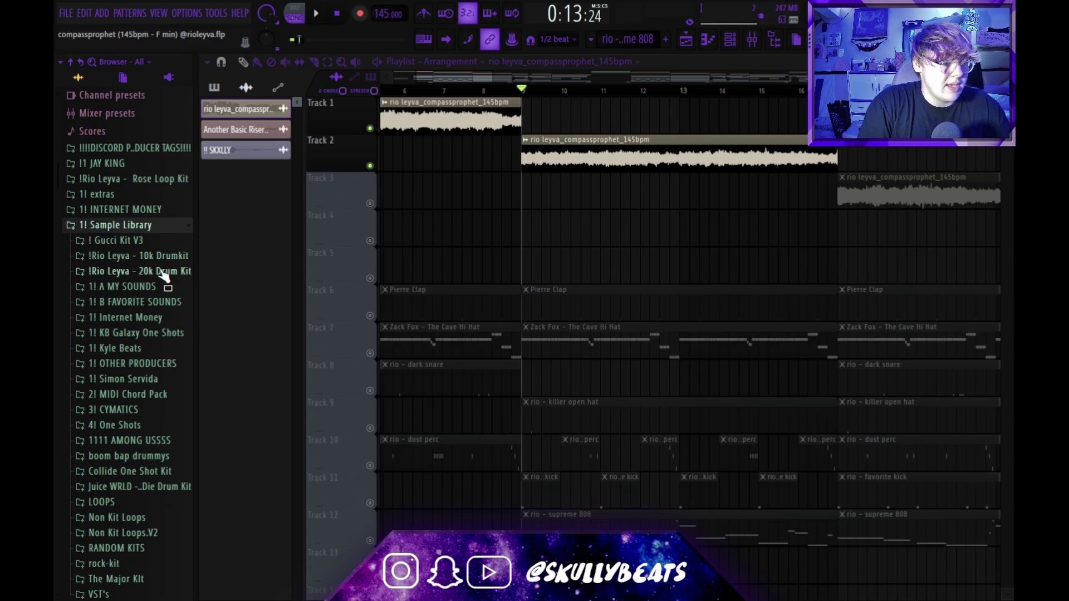
left_click(163, 271)
left_click(160, 257)
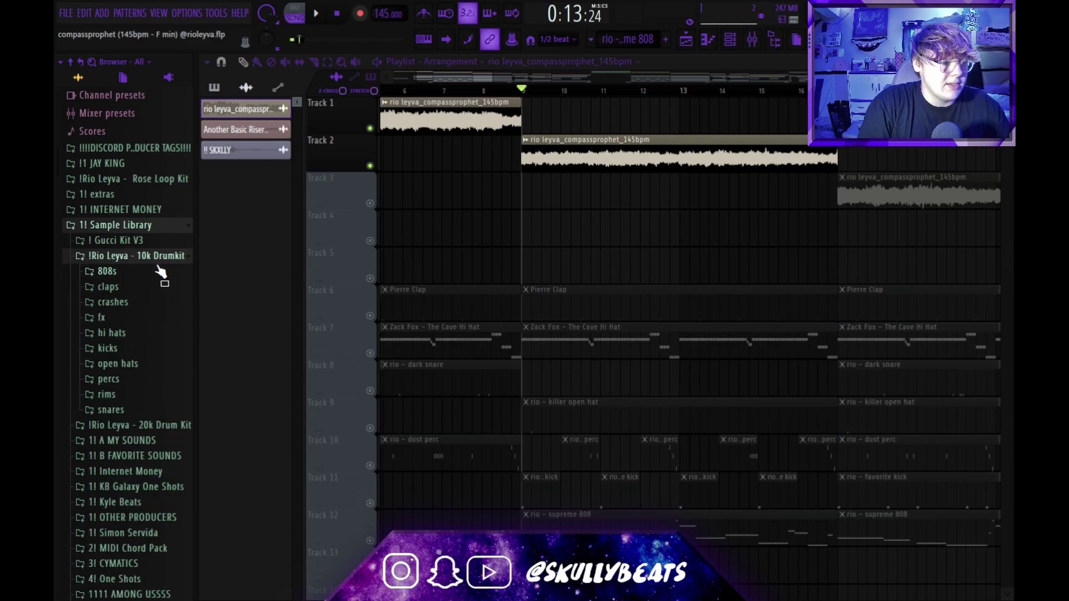
left_click(168, 181)
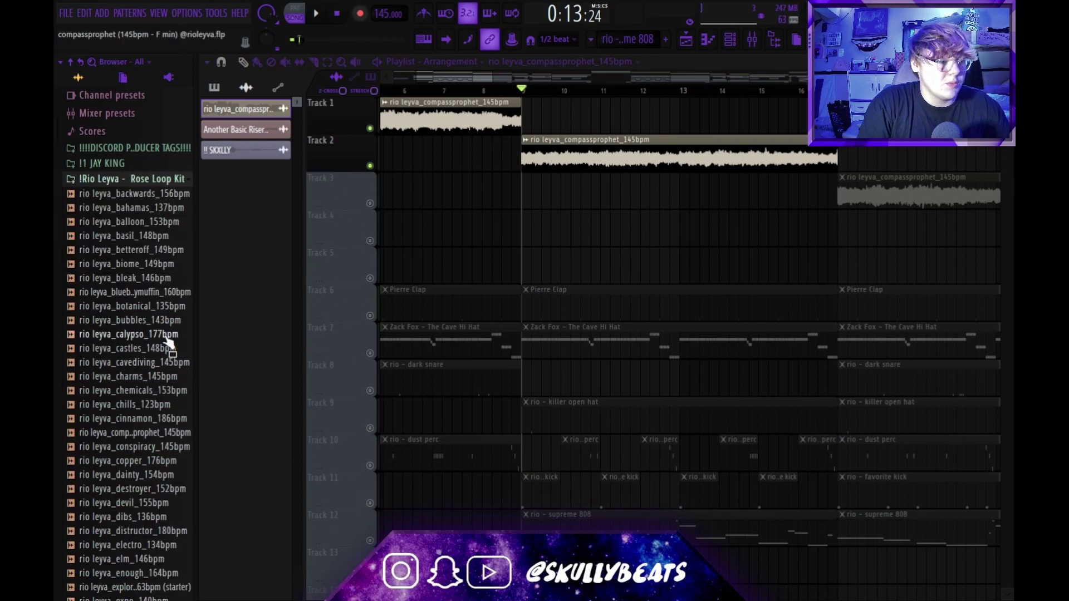
left_click(136, 181)
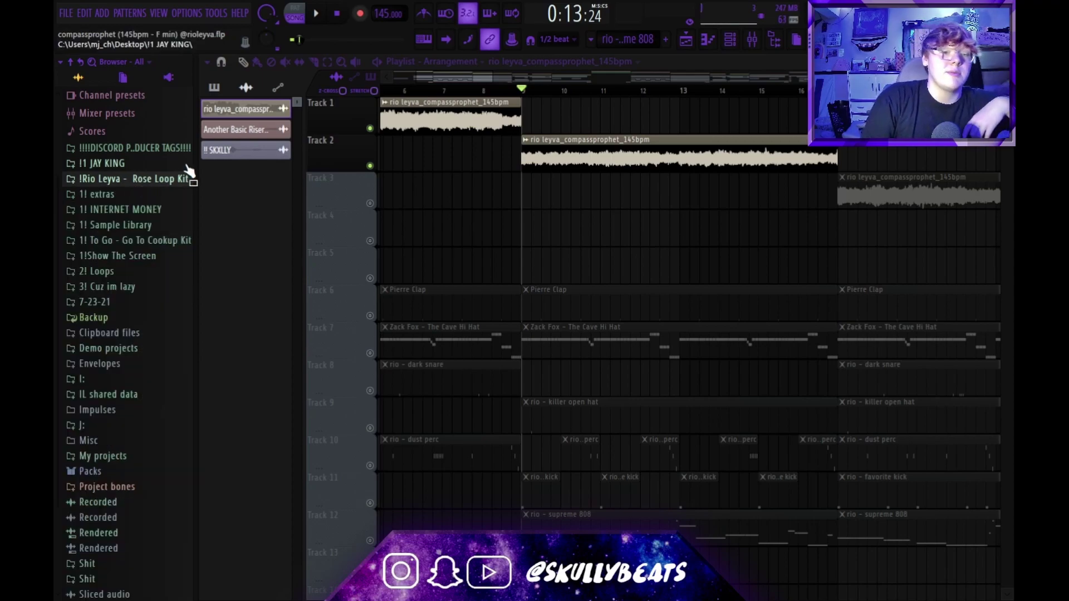
Step: Show the mixer and play back the rio leyva_compassprophet_145bpm loop while watching its levels
scroll(437, 243, "left", 3)
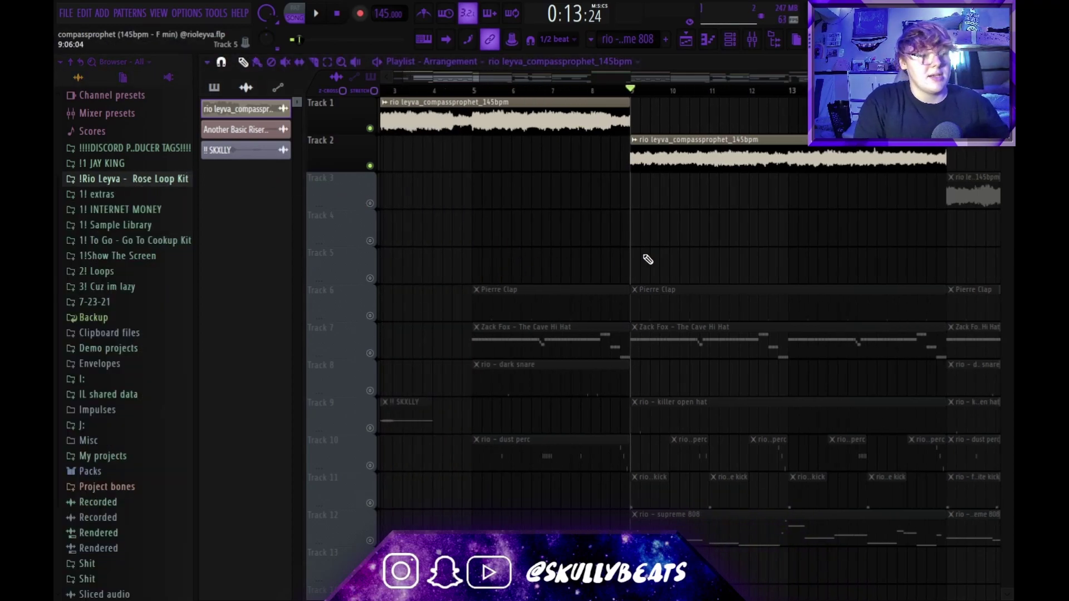
left_click(752, 42)
left_click(752, 43)
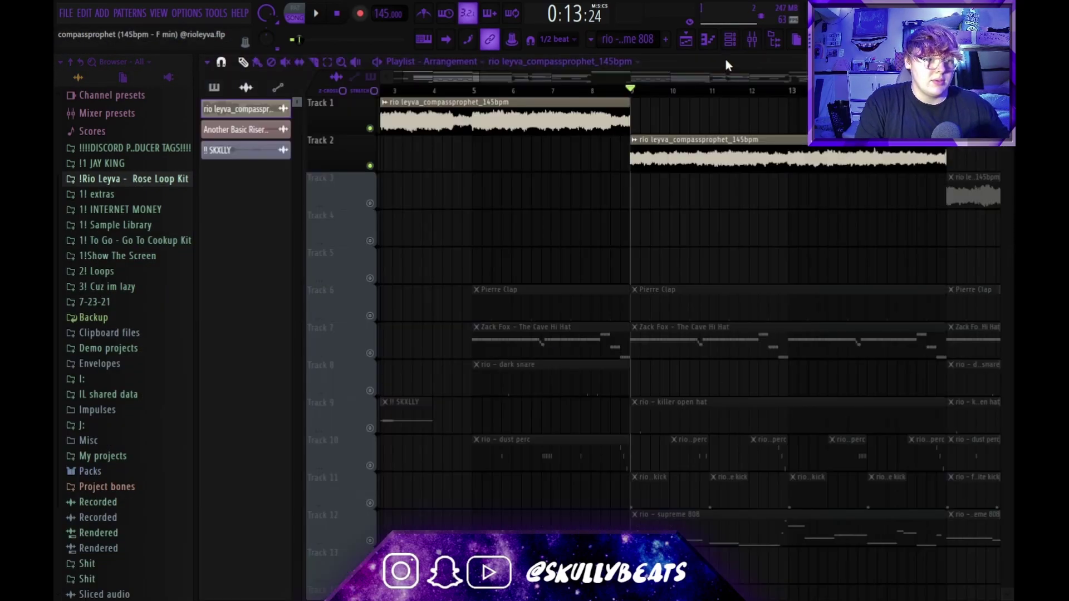
left_click(752, 49)
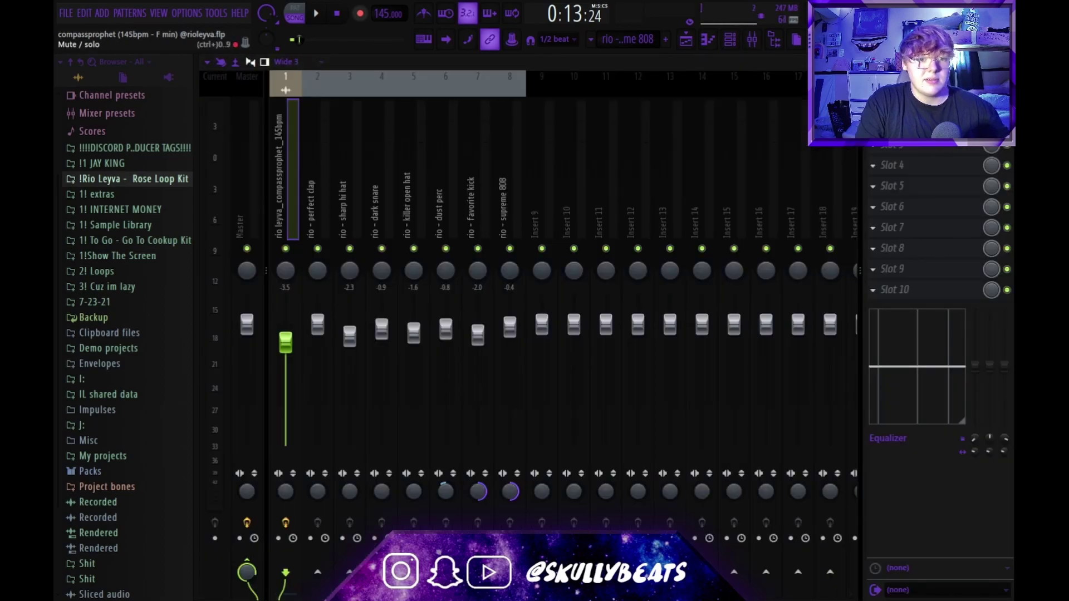
key("space")
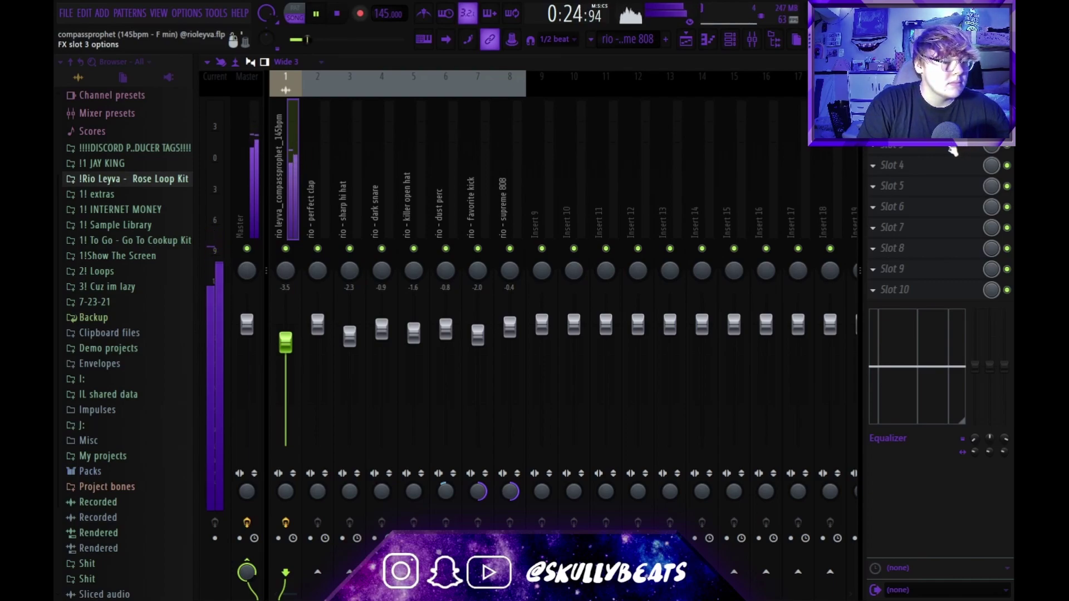
key("space")
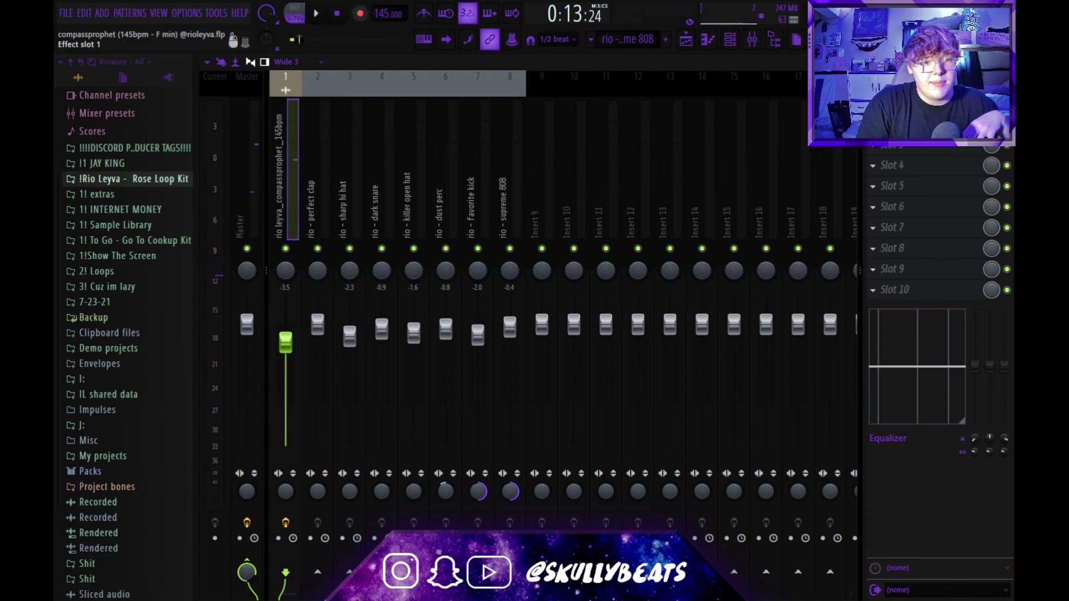
Step: Inspect the HalfTime effect on the rio leyva_compassprophet_145bpm mixer track and return to the playlist
left_click(919, 104)
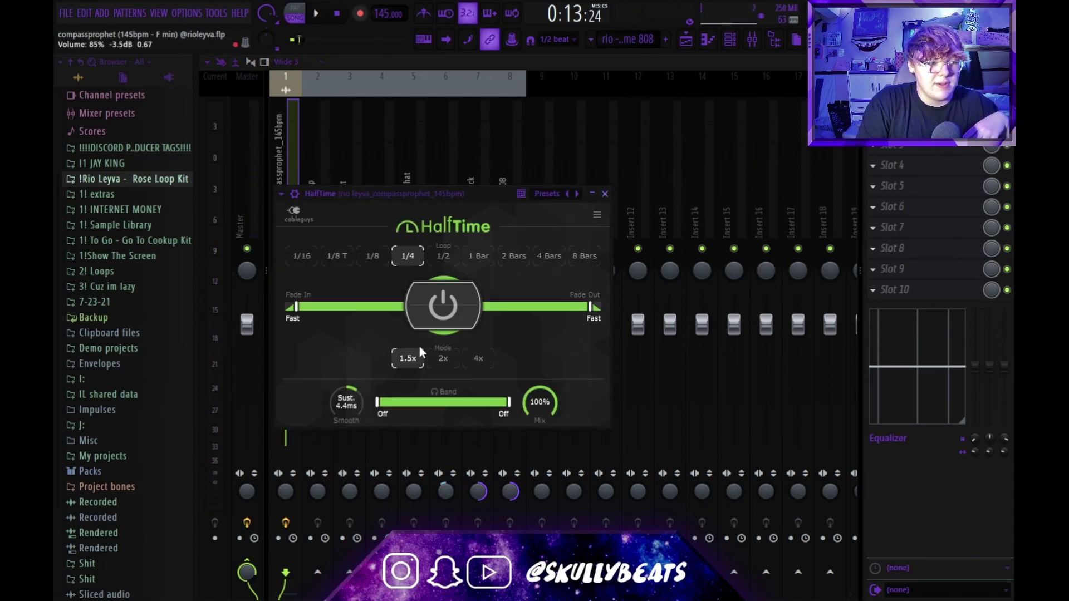
left_click(605, 194)
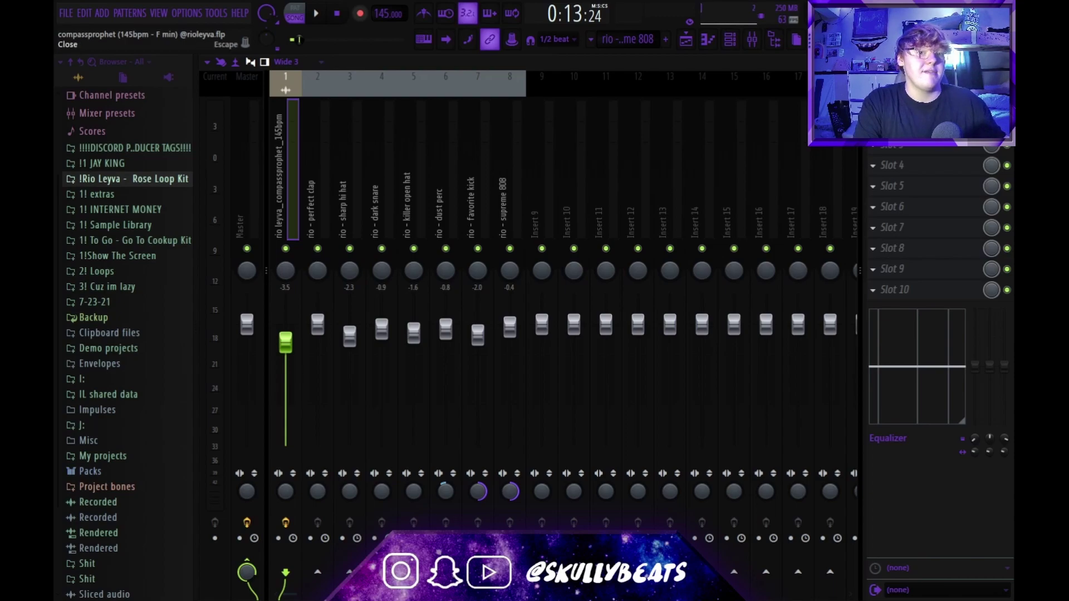
left_click(1006, 62)
Step: Play the rio leyva_compassprophet_145bpm loop from bar 9 in the playlist
left_click_drag(650, 227, 645, 229)
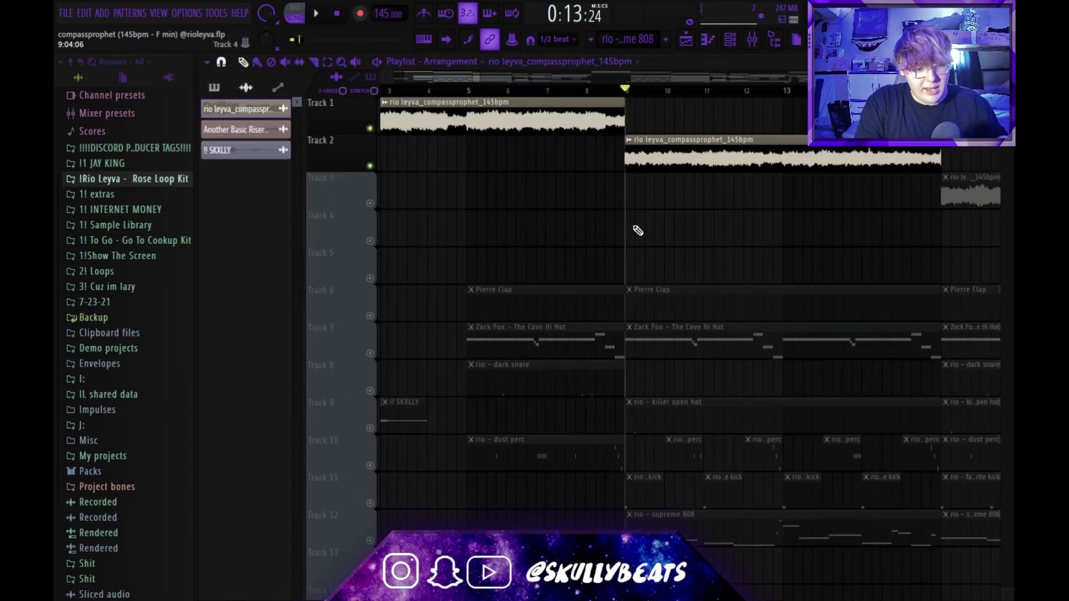
key("space")
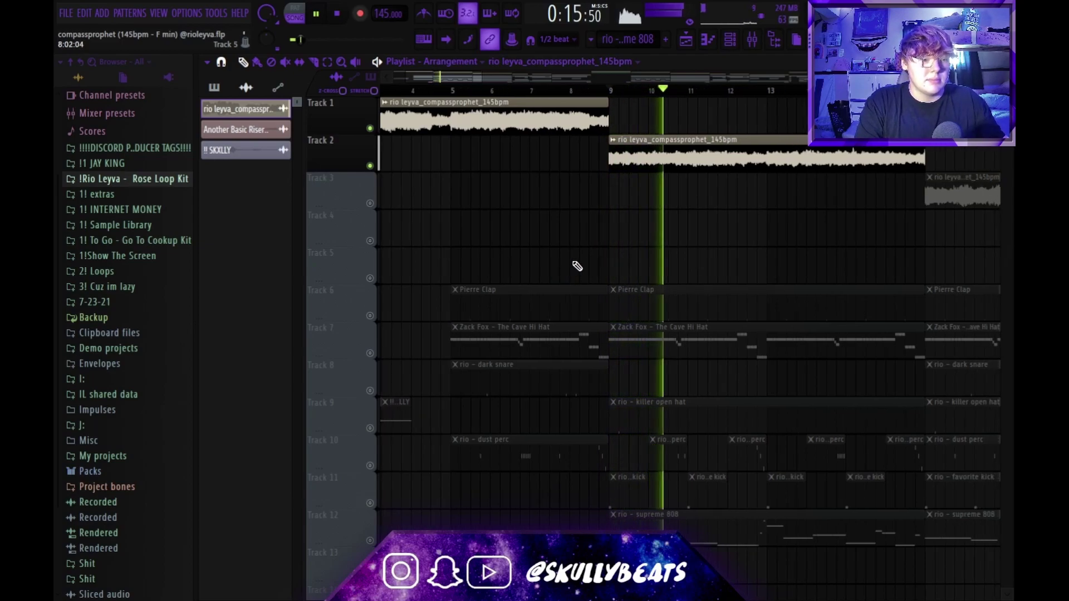
scroll(575, 268, "down", 1)
Step: View the sharp hi hat notes in the piano roll, and solo the Pierre Clap track in the playlist for playback
left_click_drag(664, 246, 616, 273)
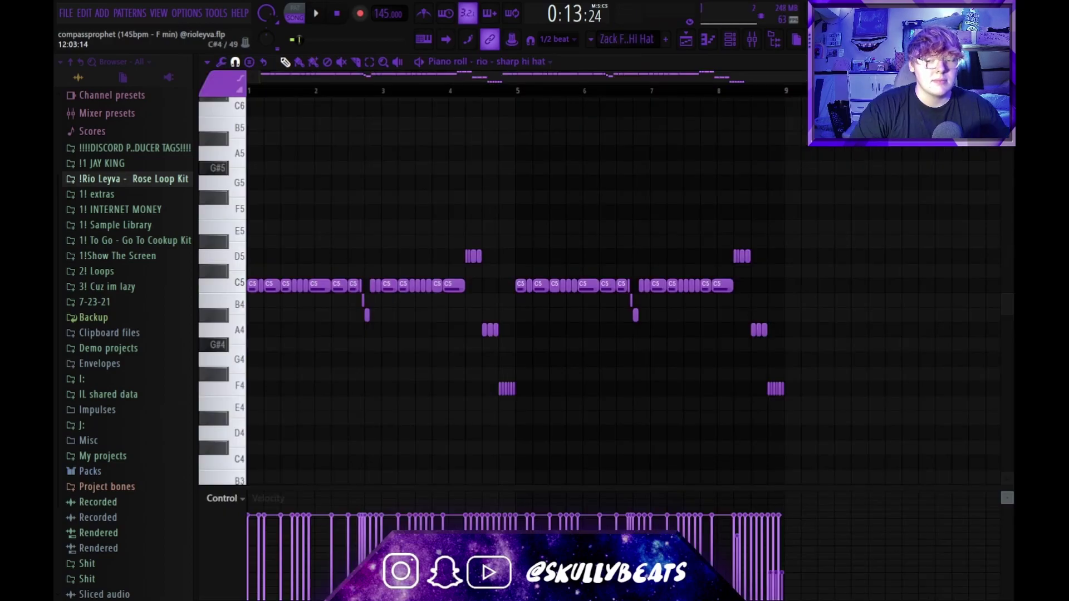
left_click(686, 39)
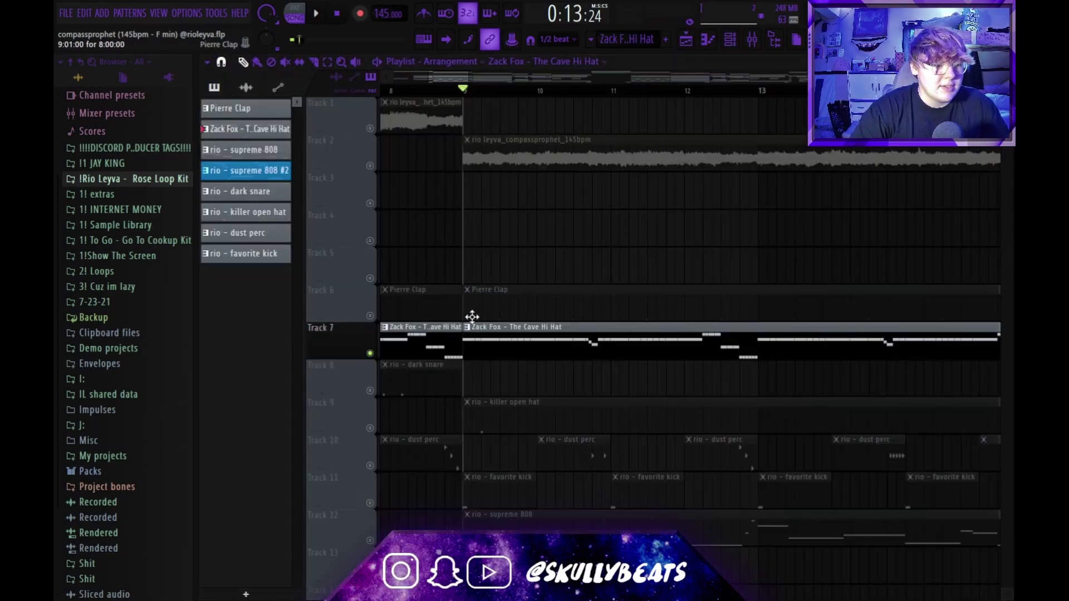
left_click(370, 353)
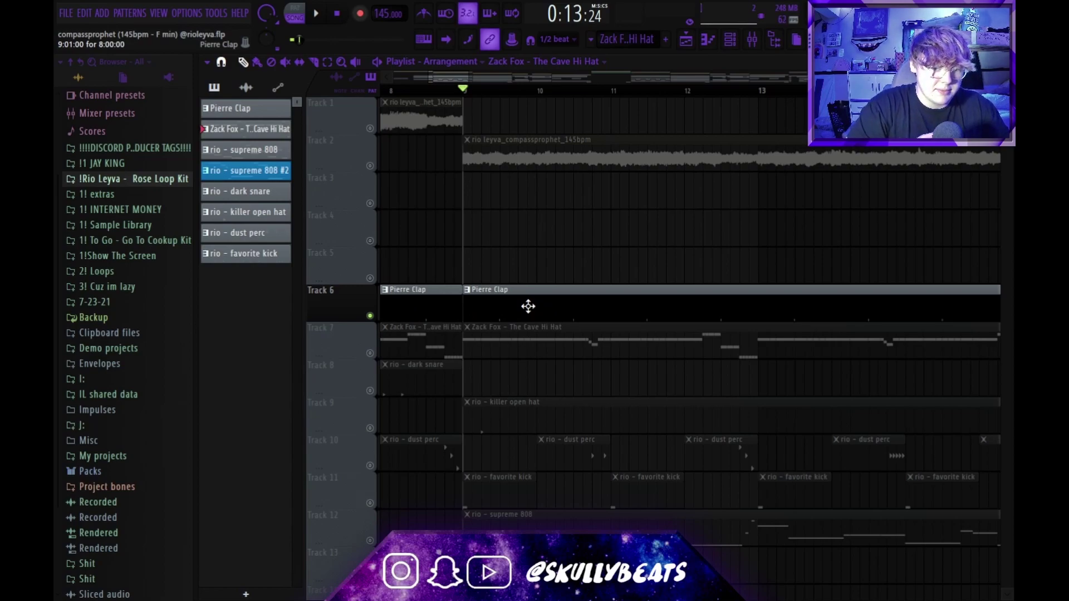
key("space")
key("space")
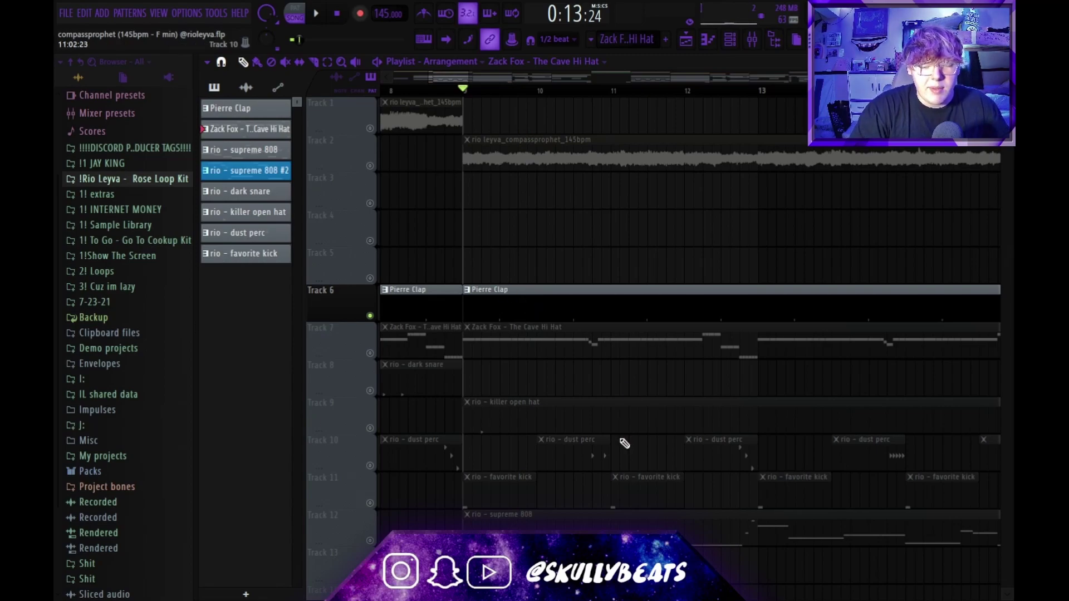
Step: Solo the Zack Fox - The Cave Hi Hat track and play its pattern with the notes shown in the piano roll
left_click(370, 354)
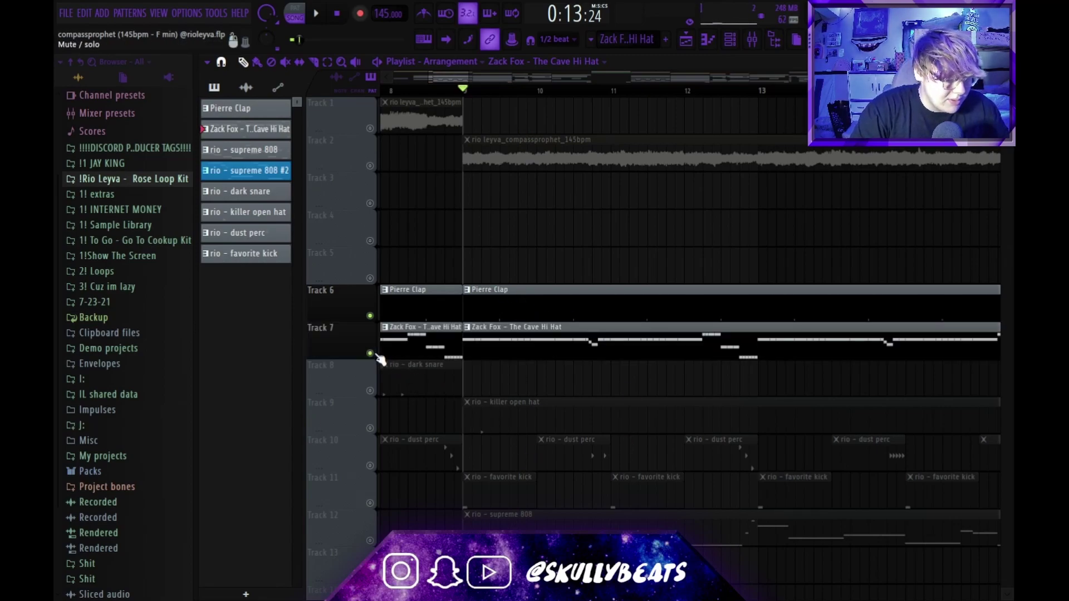
right_click(371, 354)
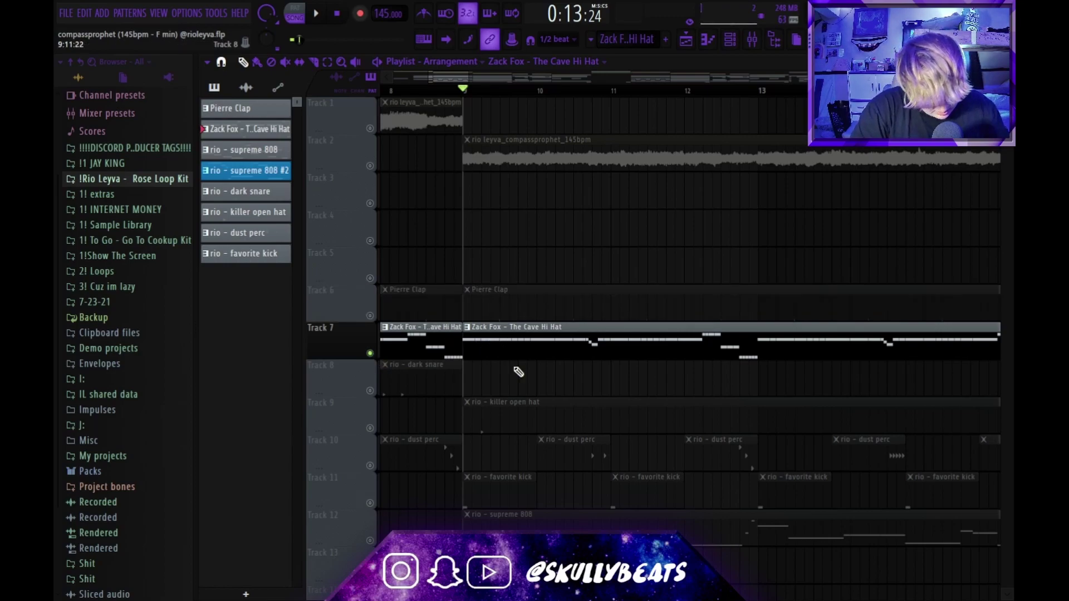
double_click(512, 351)
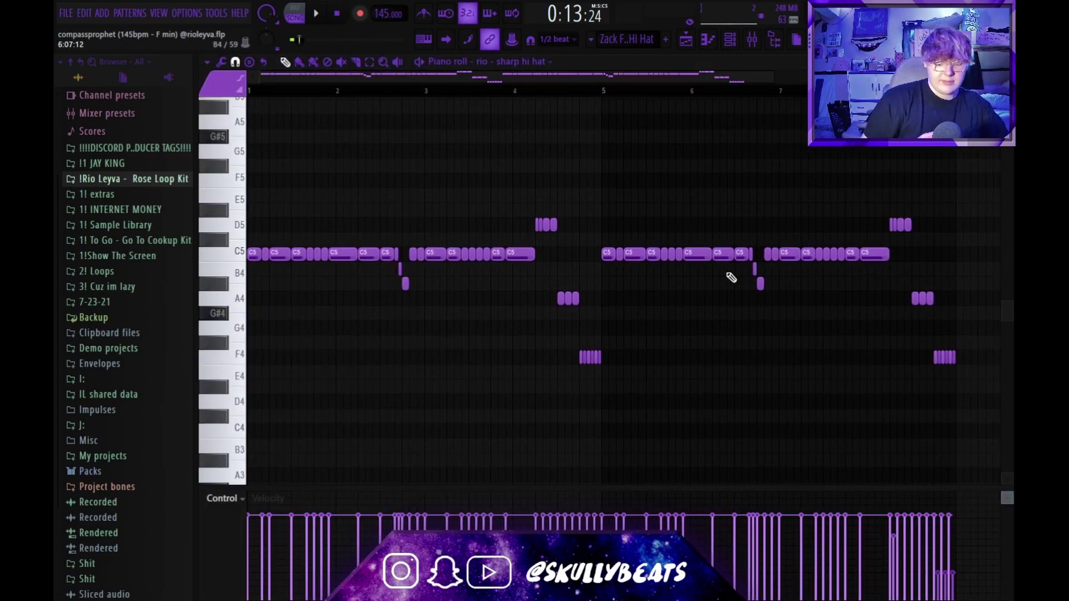
key("space")
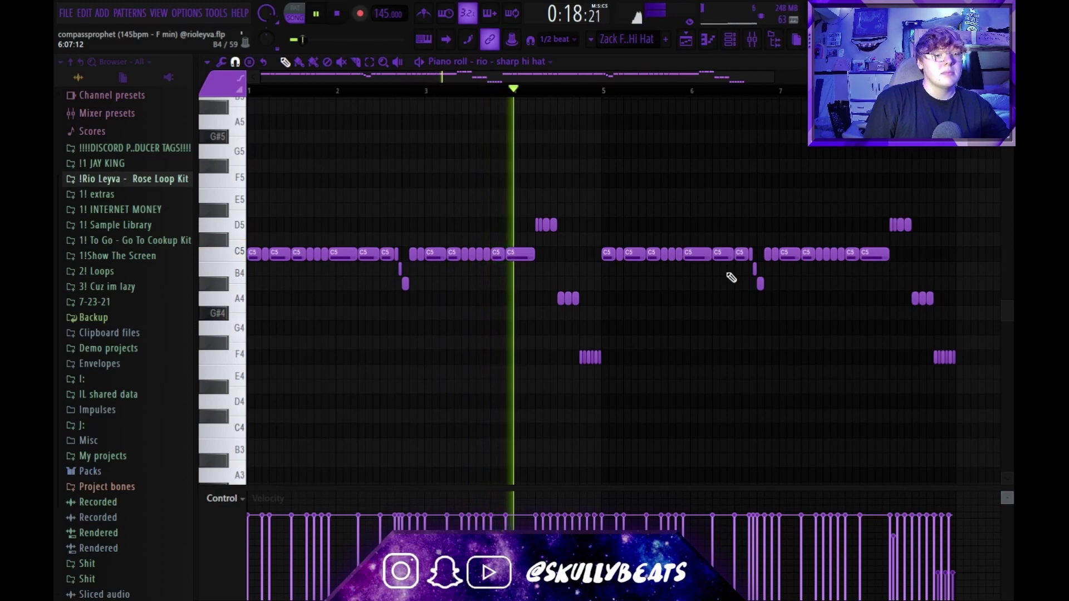
key("space")
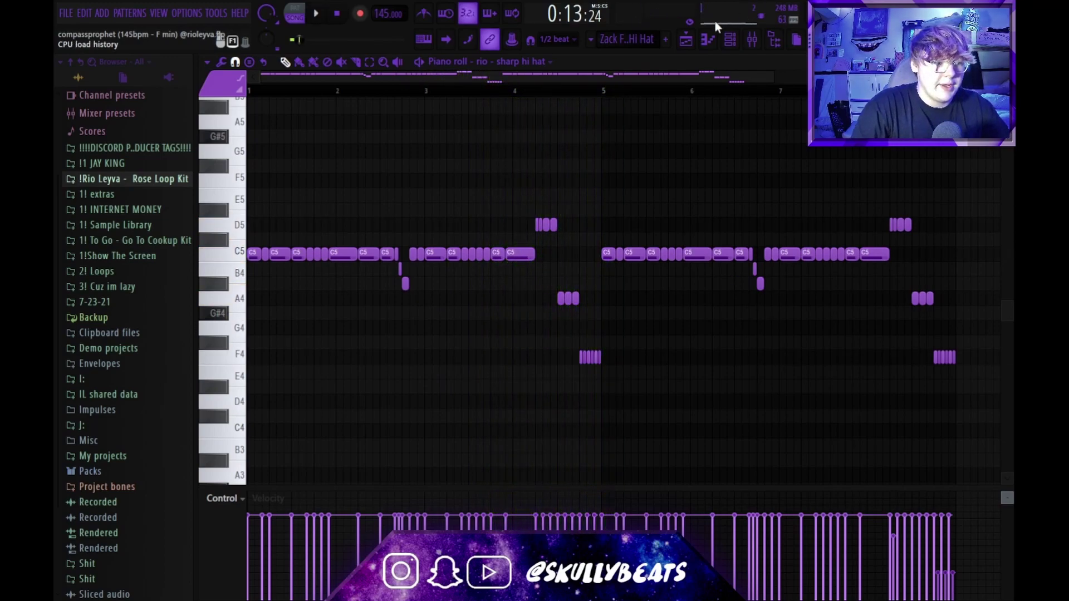
left_click(685, 40)
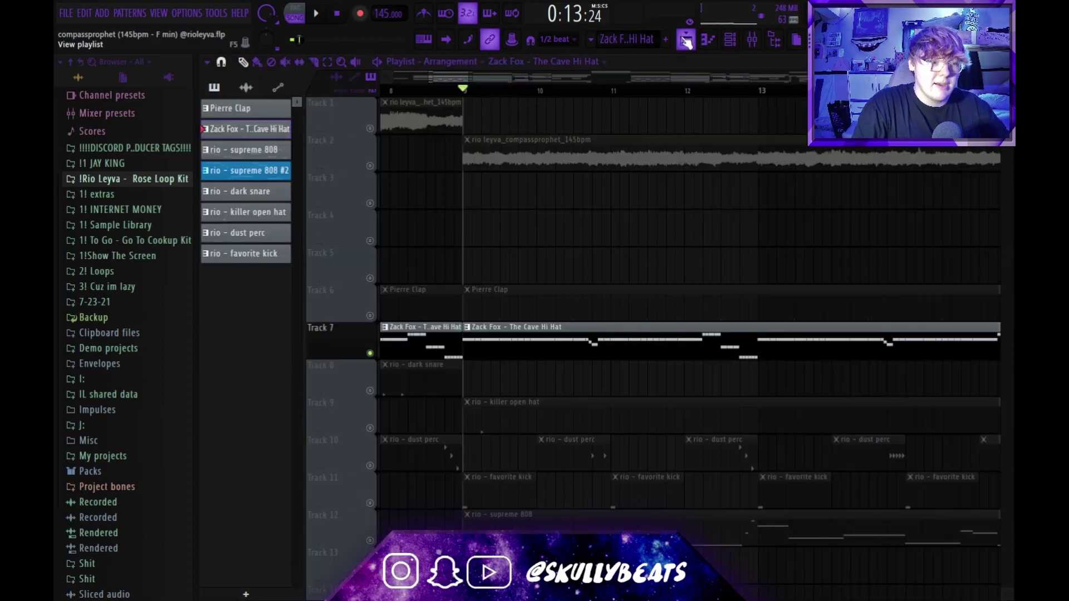
Step: Isolate the Pierre Clap, dark snare and dust perc tracks and play them together from bar 17
left_click_drag(436, 412, 405, 449)
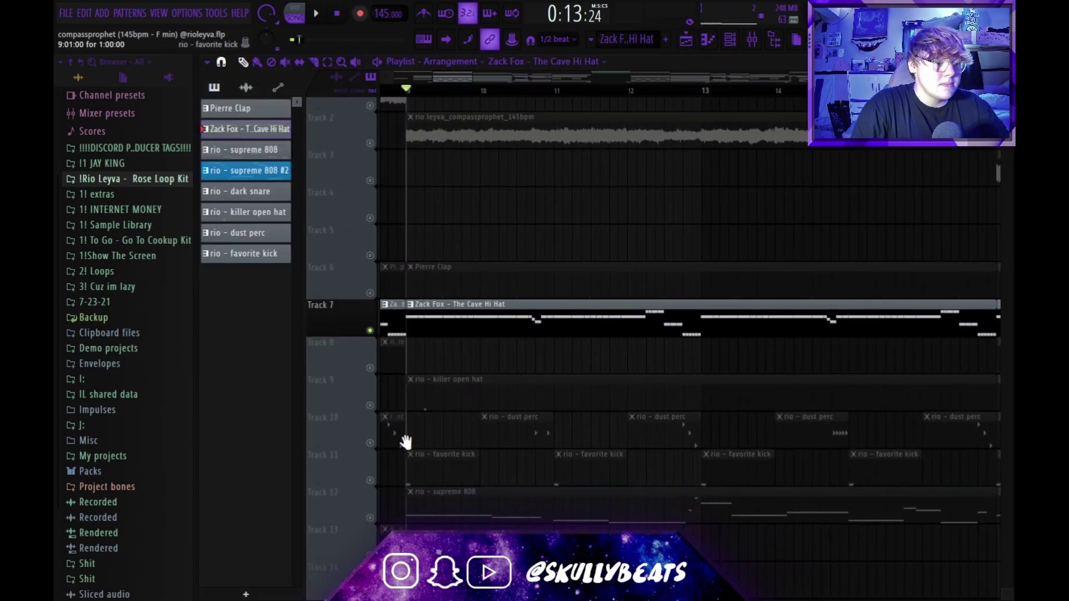
right_click(370, 396)
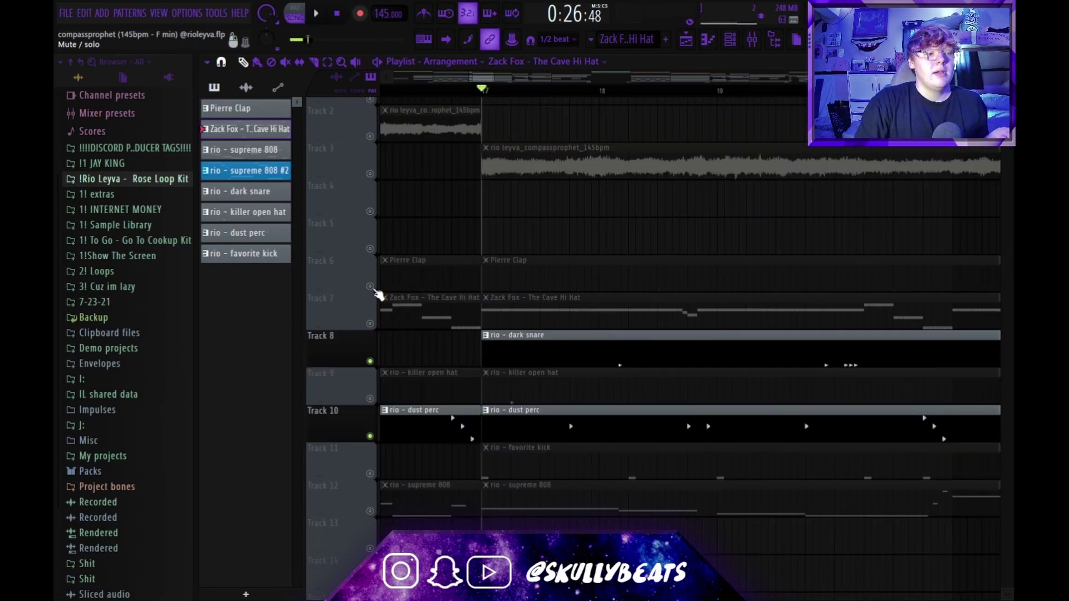
left_click(371, 287)
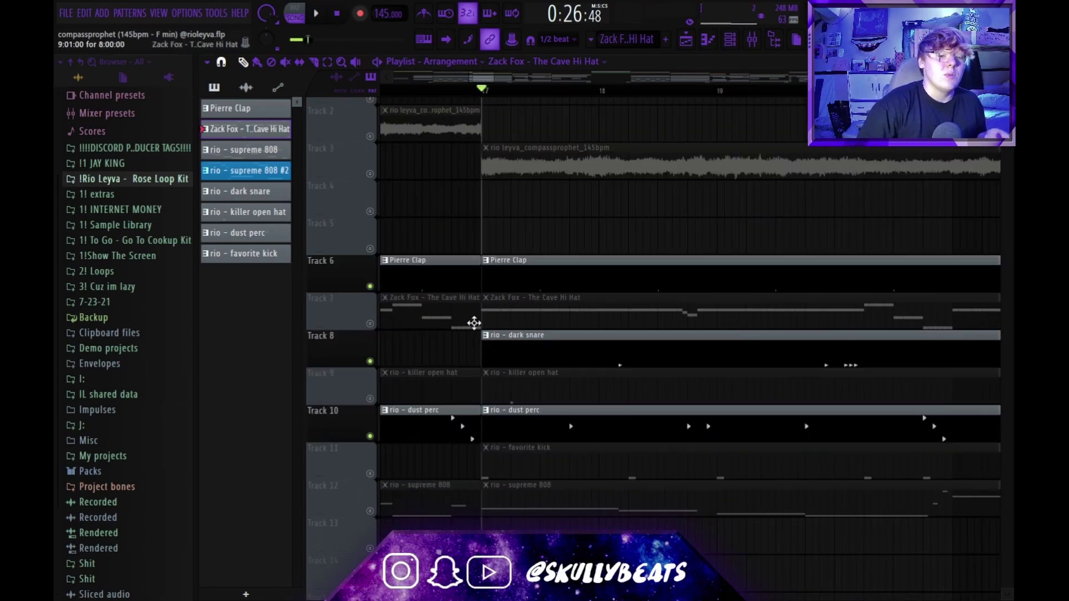
left_click_drag(574, 377, 513, 391)
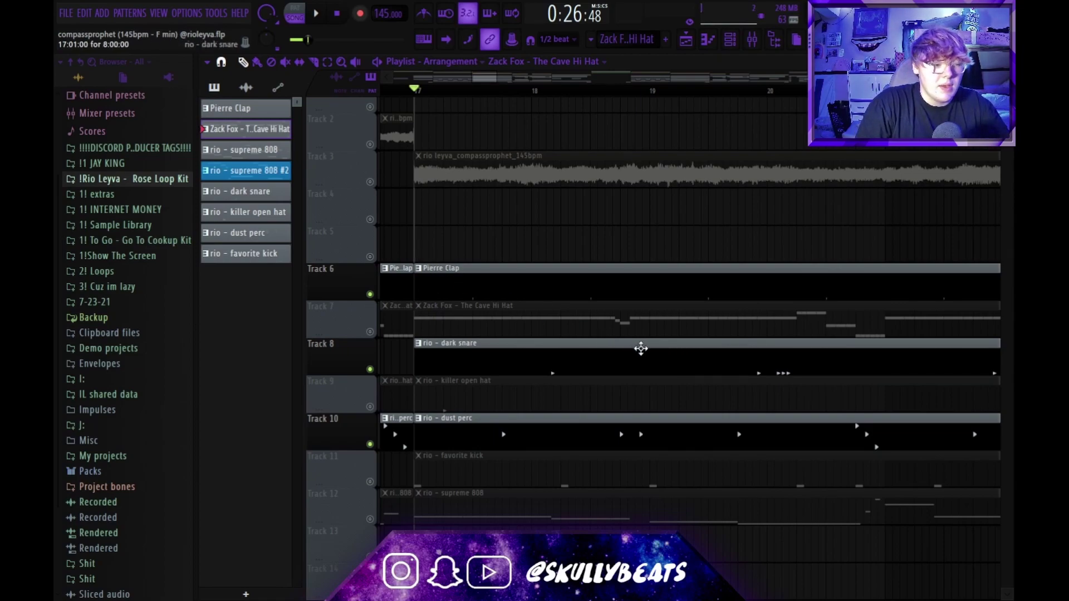
key("space")
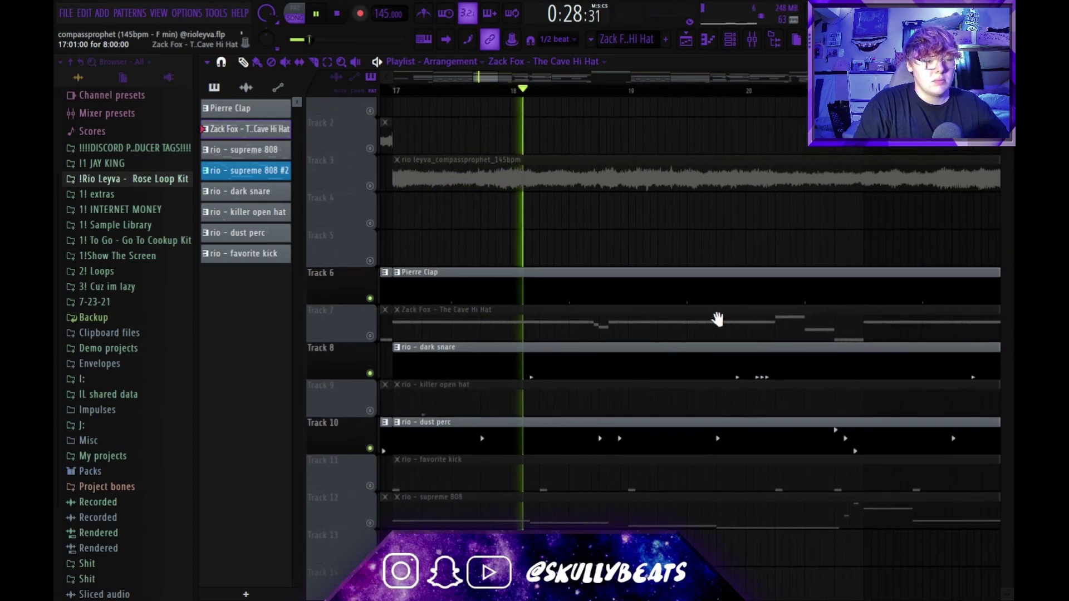
left_click_drag(817, 308, 624, 325)
left_click_drag(788, 332, 632, 320)
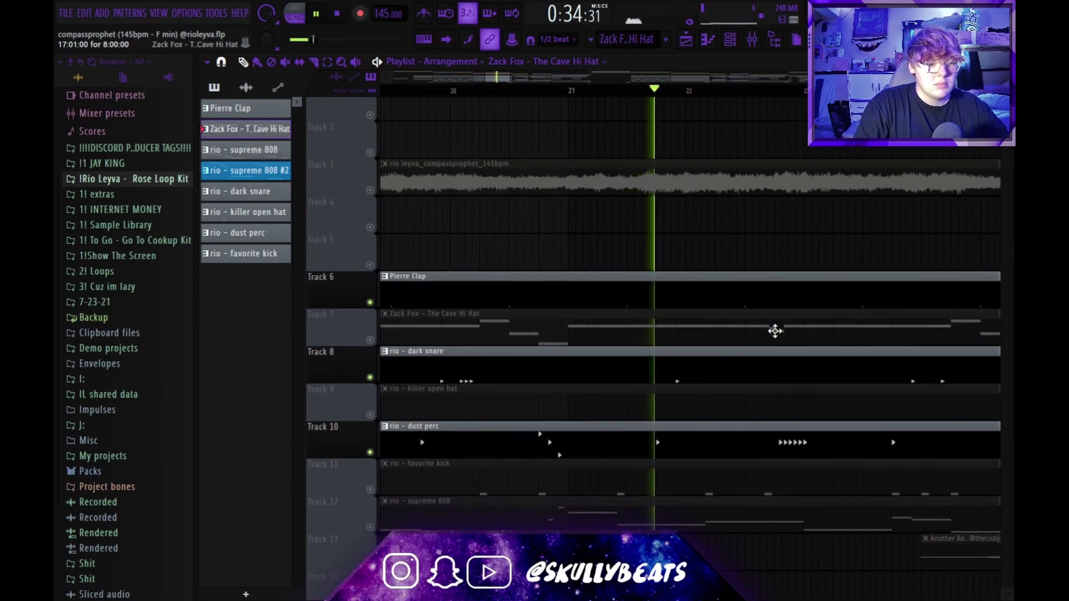
left_click_drag(964, 324, 787, 329)
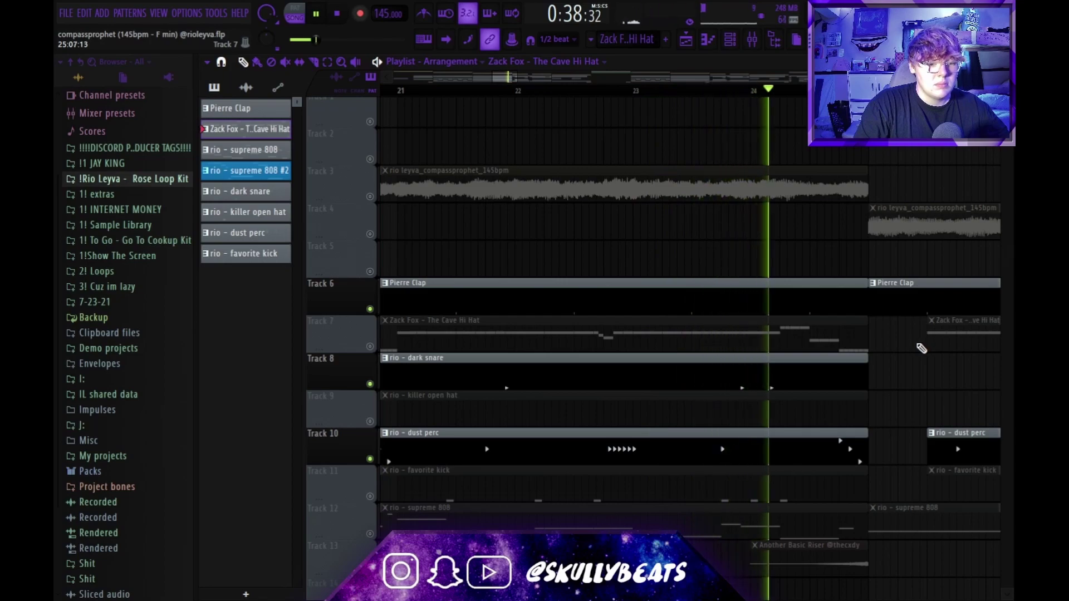
key("space")
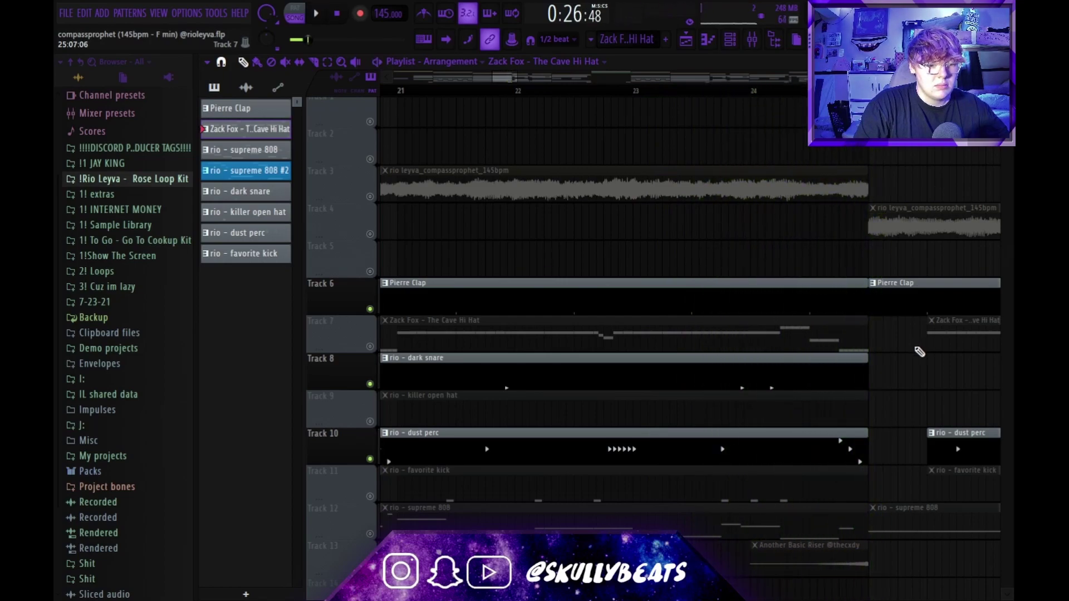
Step: Solo the supreme 808 track and unmute the favorite kick track alongside it in the playlist
left_click_drag(917, 349, 783, 342)
left_click_drag(542, 353, 872, 356)
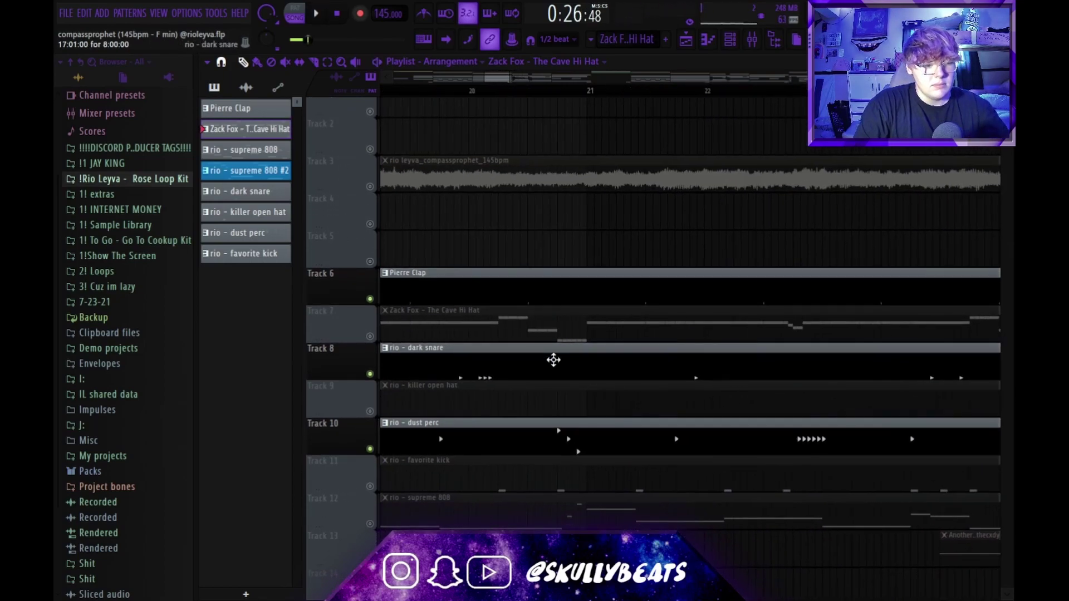
scroll(551, 358, "down", 3)
left_click_drag(403, 425, 592, 396)
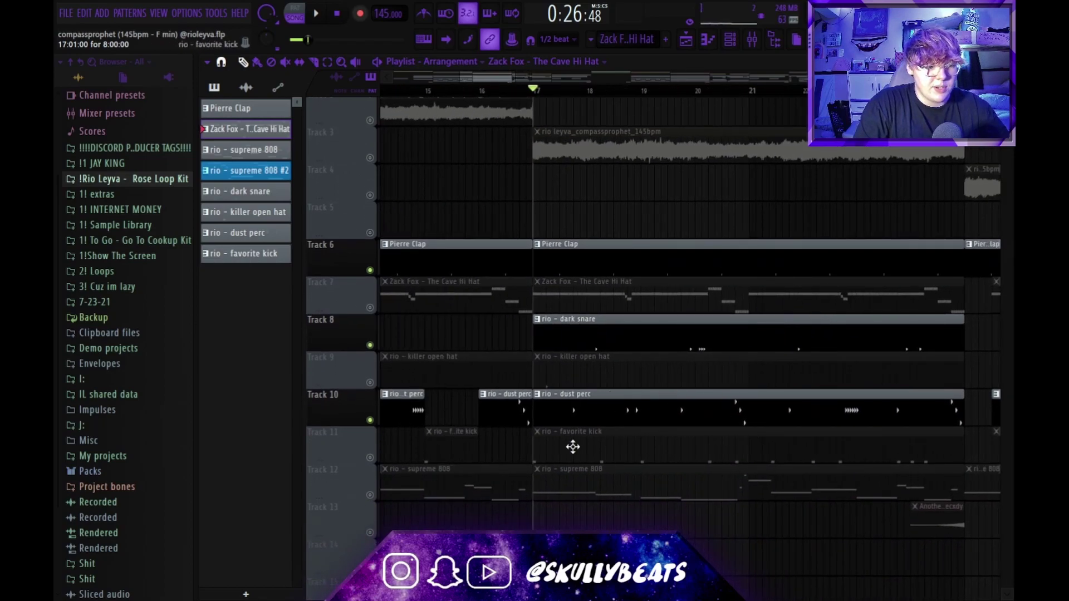
right_click(370, 495)
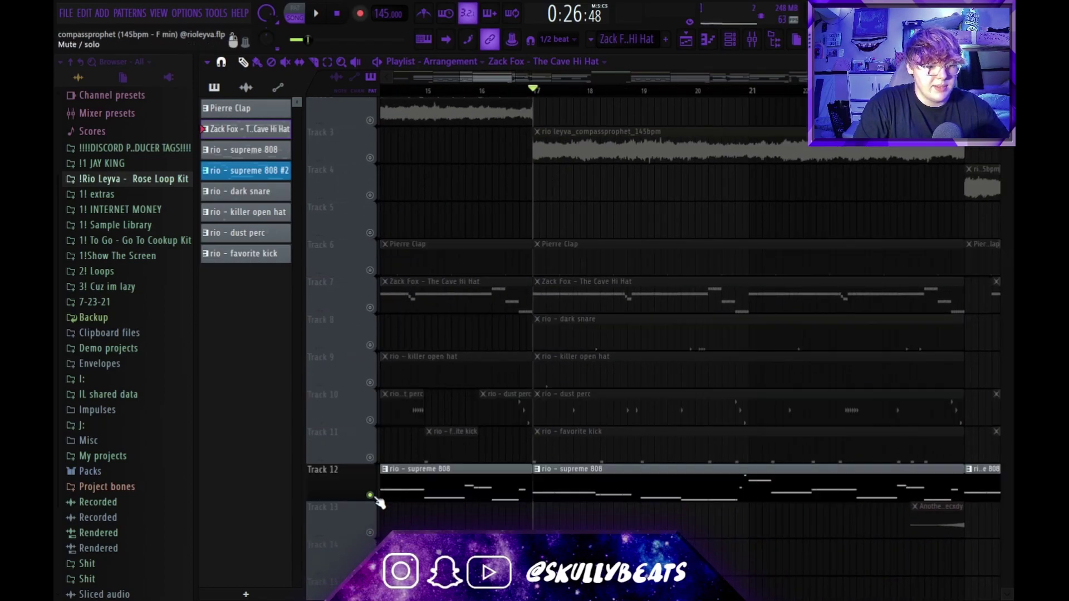
left_click(370, 458)
left_click_drag(582, 368, 546, 379)
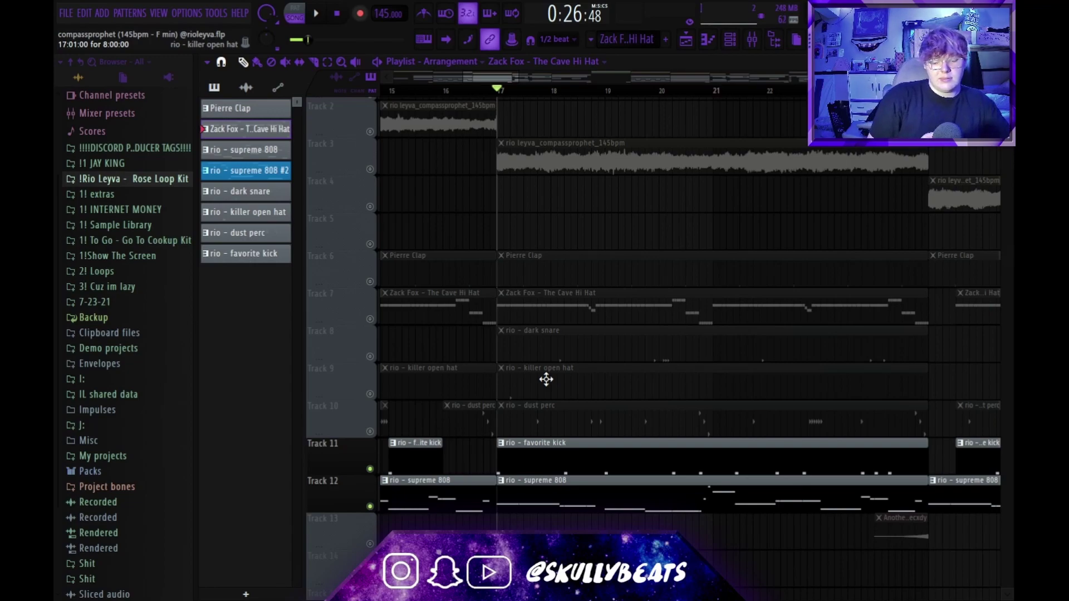
Step: Play the supreme 808 and favorite kick tracks together from bar 17, and unmute all playlist tracks
key("space")
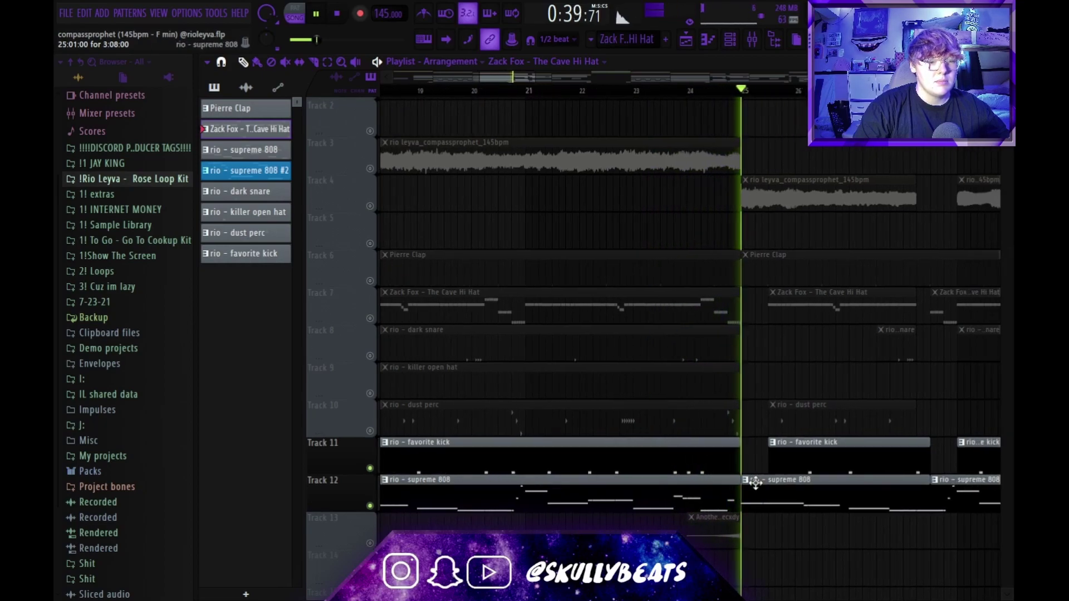
key("space")
scroll(575, 451, "down", 5)
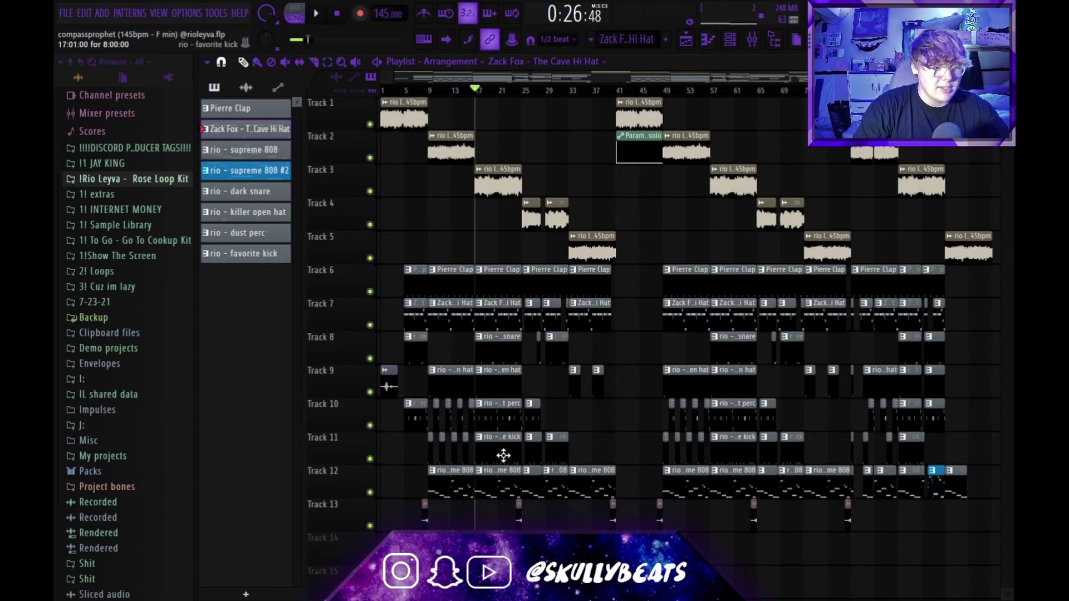
Step: Solo the supreme 808 track and play it from bar 93 through the supreme 808 #2 pattern
scroll(667, 445, "left", 2)
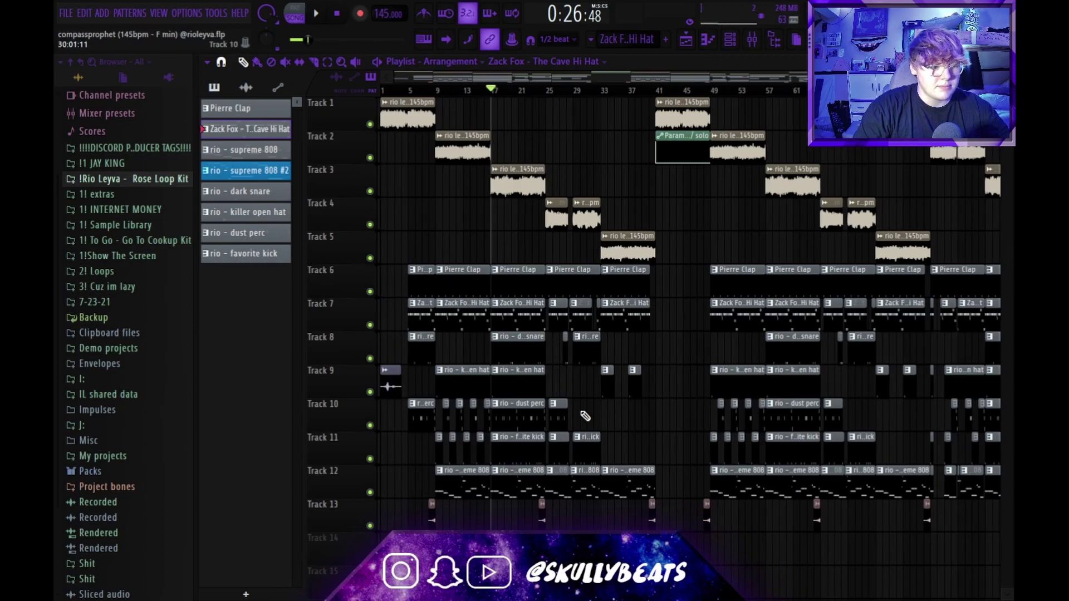
scroll(679, 404, "right", 5)
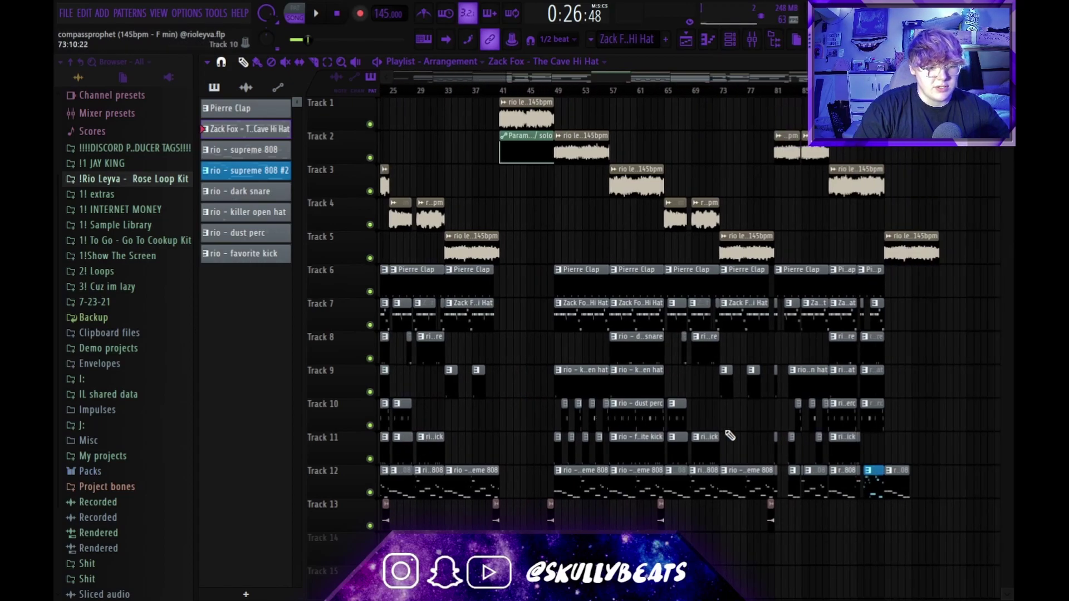
scroll(560, 518, "up", 4)
left_click_drag(557, 504, 425, 541)
left_click_drag(557, 535, 969, 557)
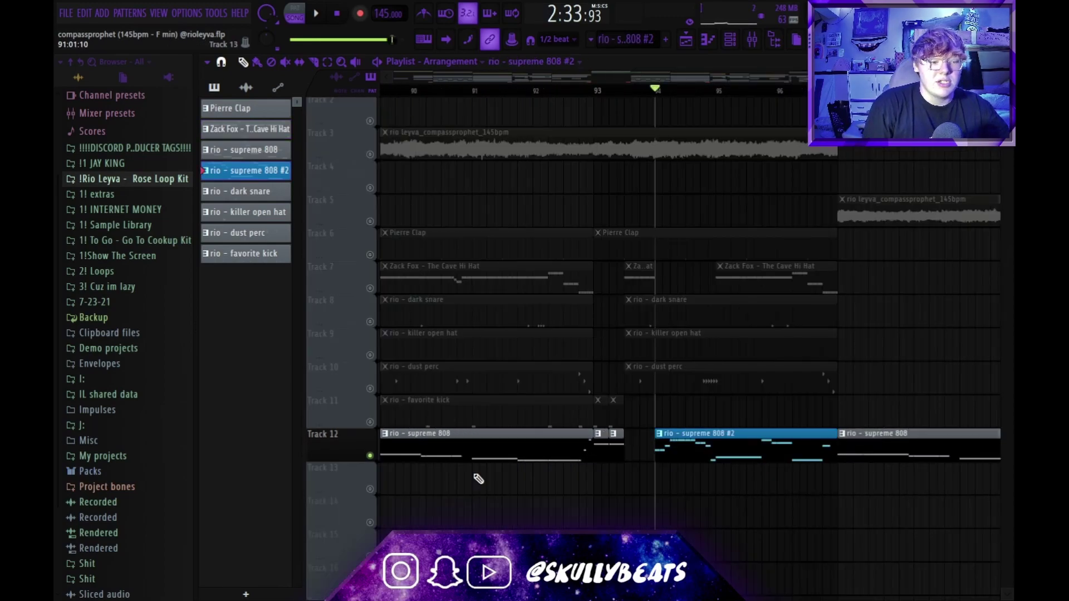
left_click(597, 92)
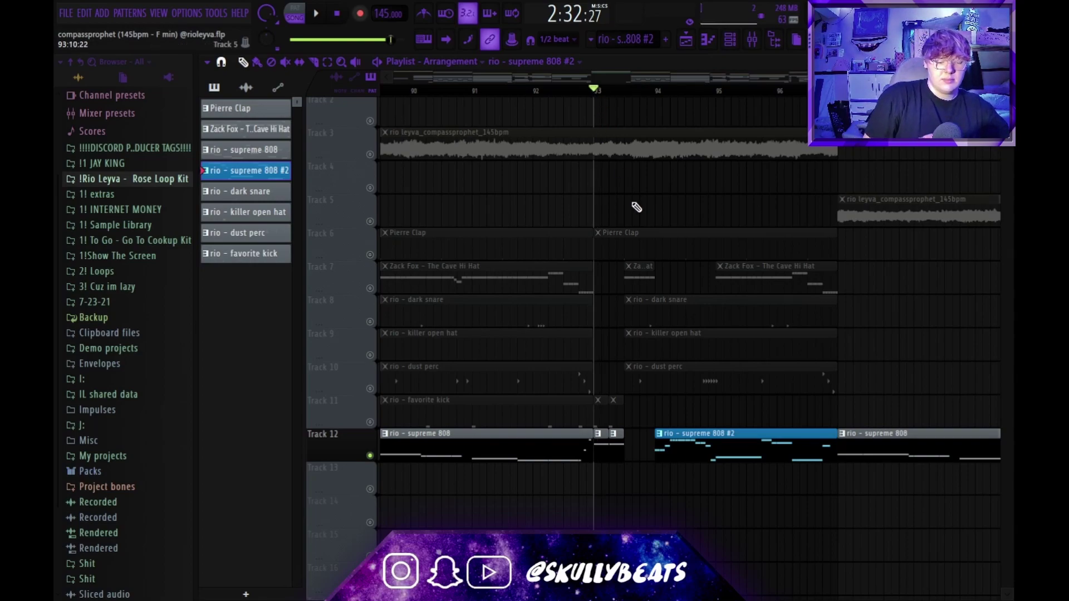
key("space")
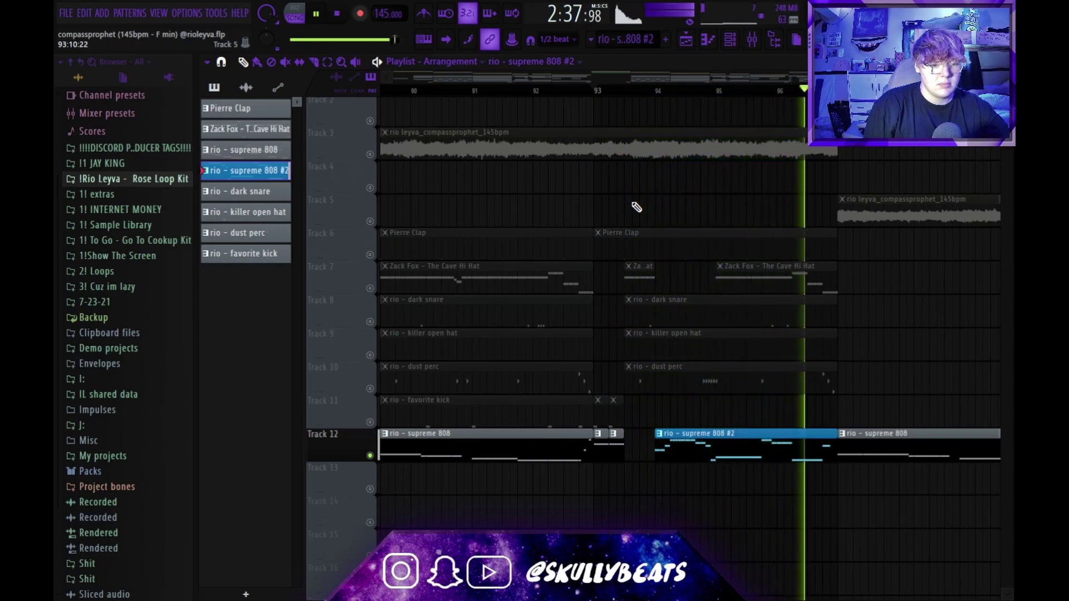
key("space")
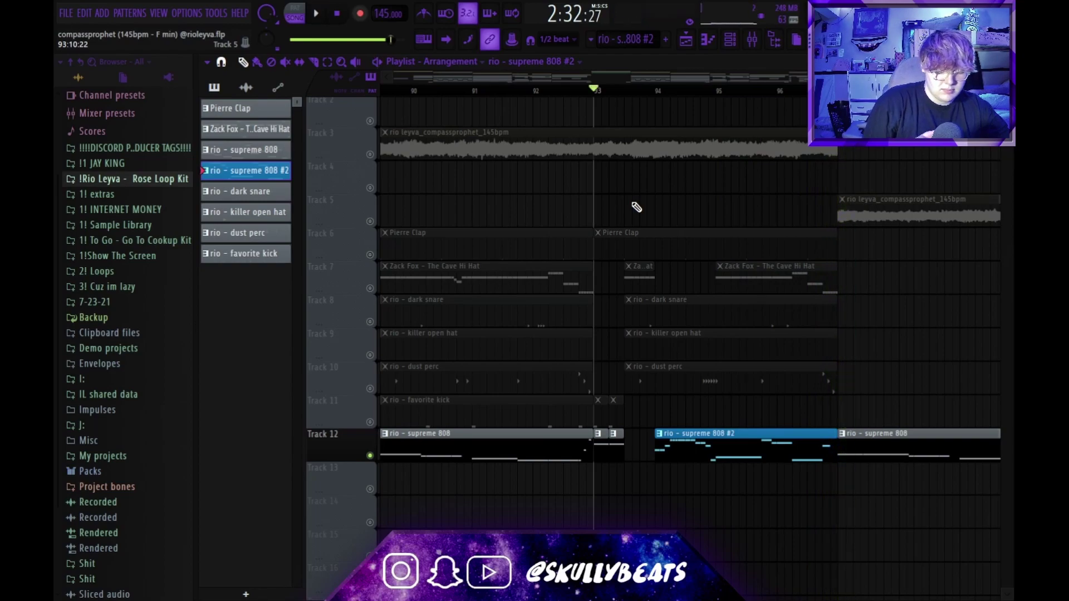
Step: Unmute all playlist tracks and play the full beat from the beginning of the song
right_click(636, 207, "ctrl")
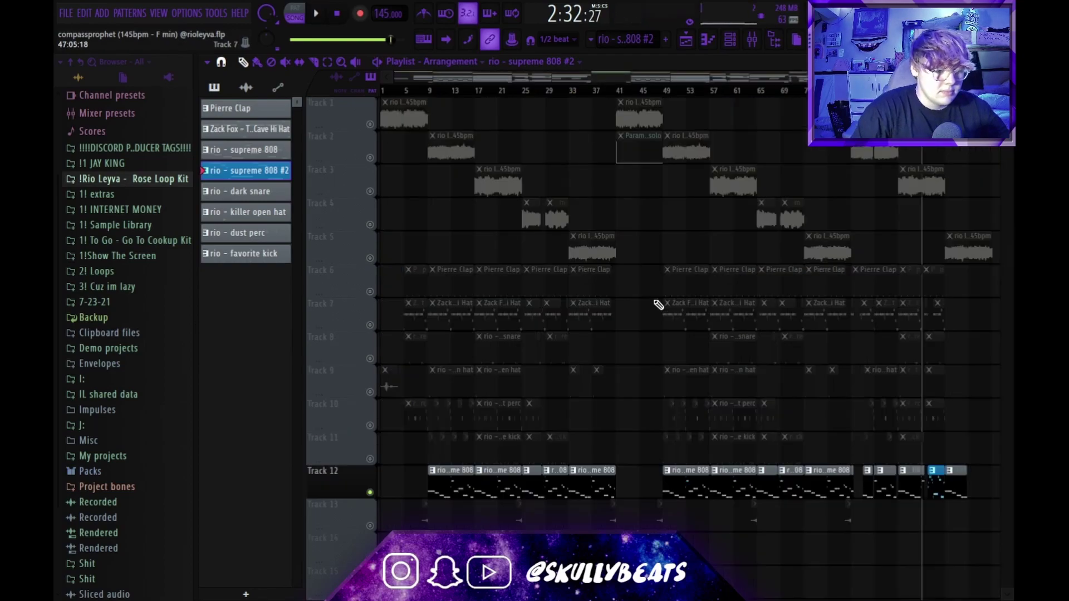
right_click(375, 491)
scroll(380, 493, "up", 2)
scroll(470, 262, "up", 1)
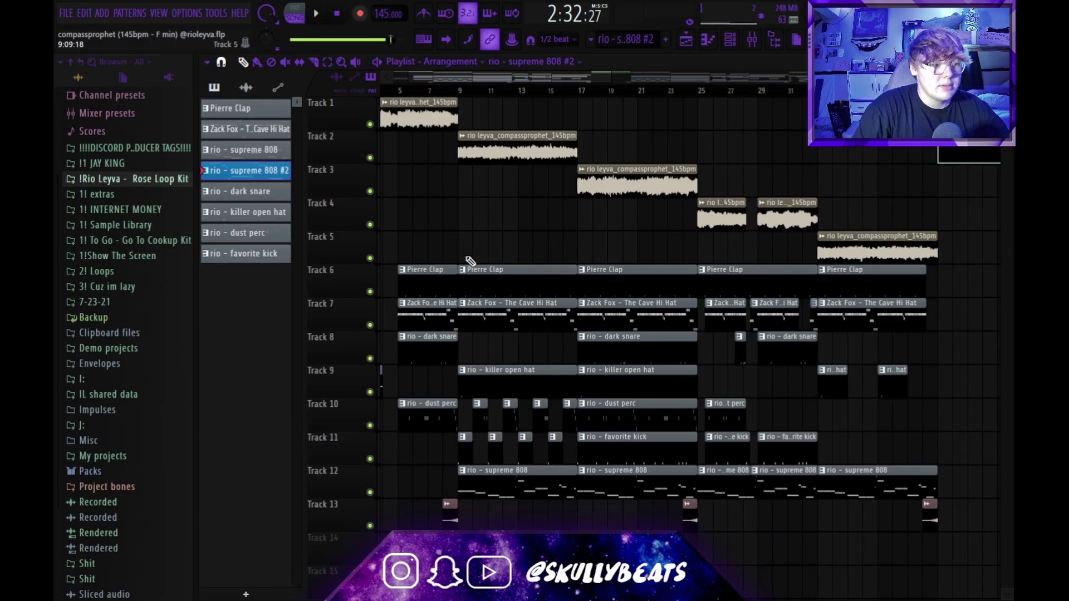
scroll(471, 262, "left", 2)
left_click_drag(439, 91, 380, 94)
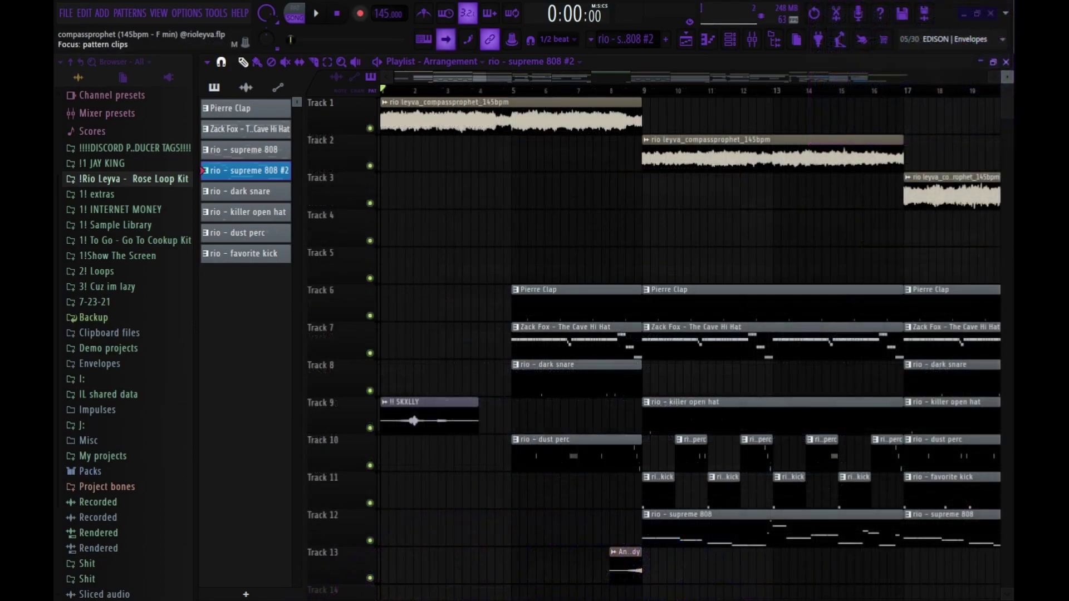
key("space")
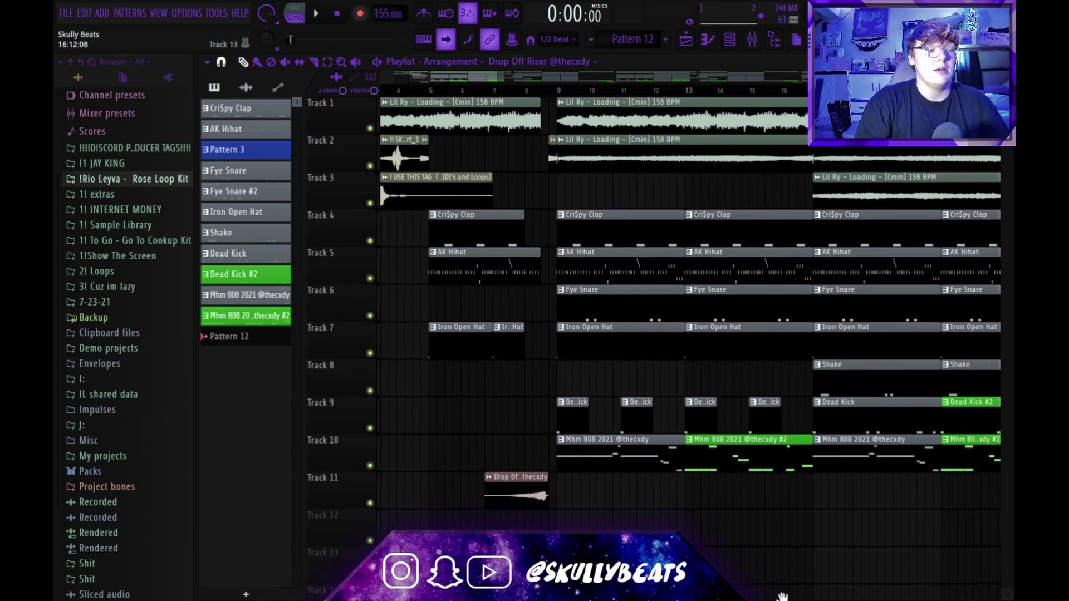
Step: Inspect the Lil Ry - Loading sample's settings, and isolate tracks 1 to 3 with the playhead at bar 17
double_click(646, 128)
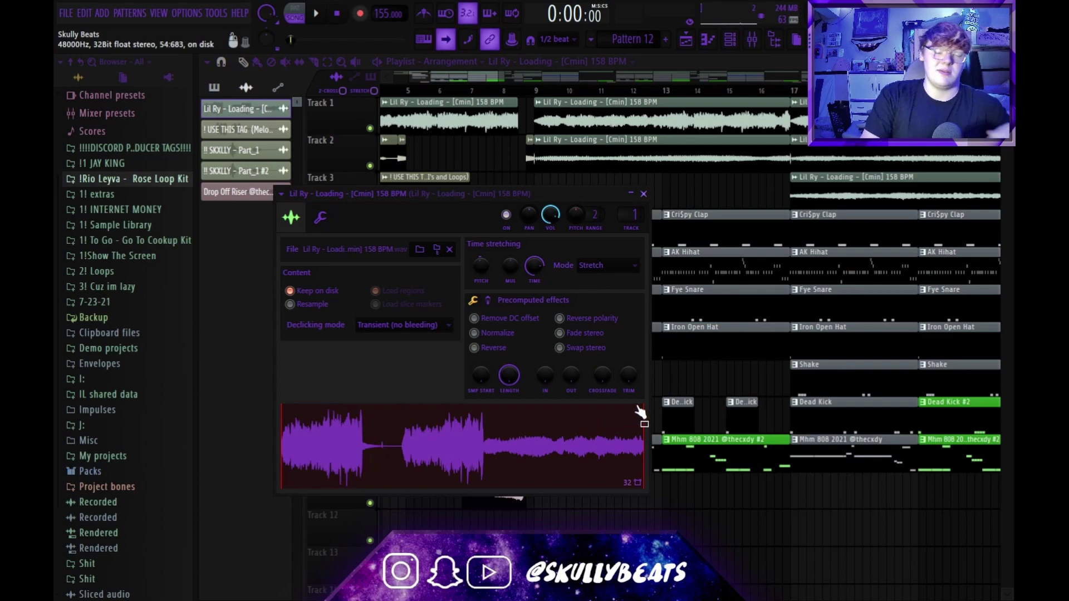
left_click(644, 194)
right_click(371, 129)
left_click(369, 166)
left_click(370, 203)
left_click(796, 92)
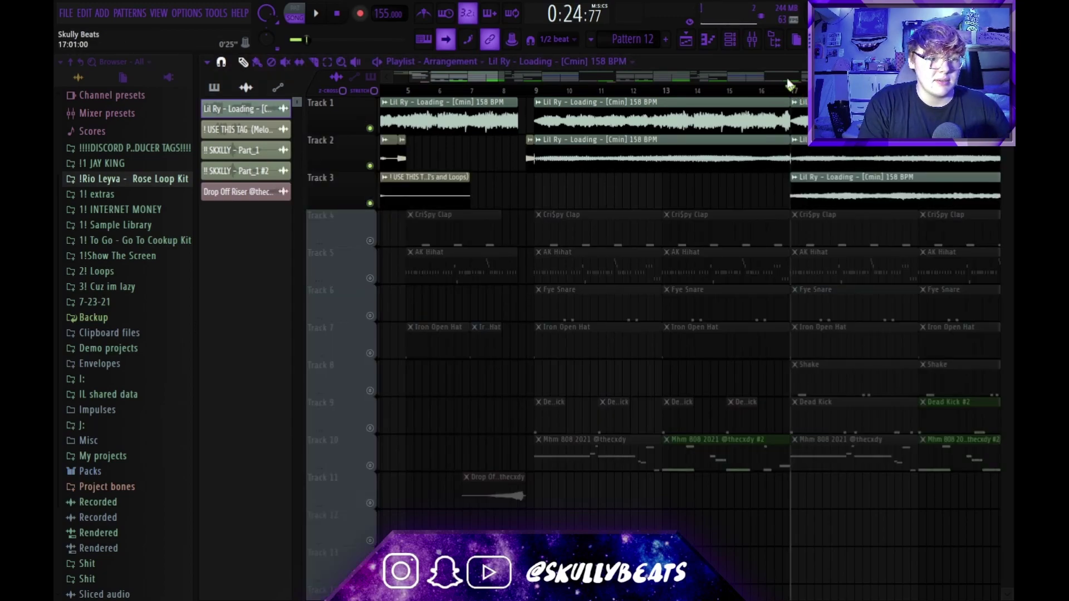
Step: Check the Lil Ry - Loading loop's mixer track and play the isolated melody tracks from bar 17
left_click(751, 39)
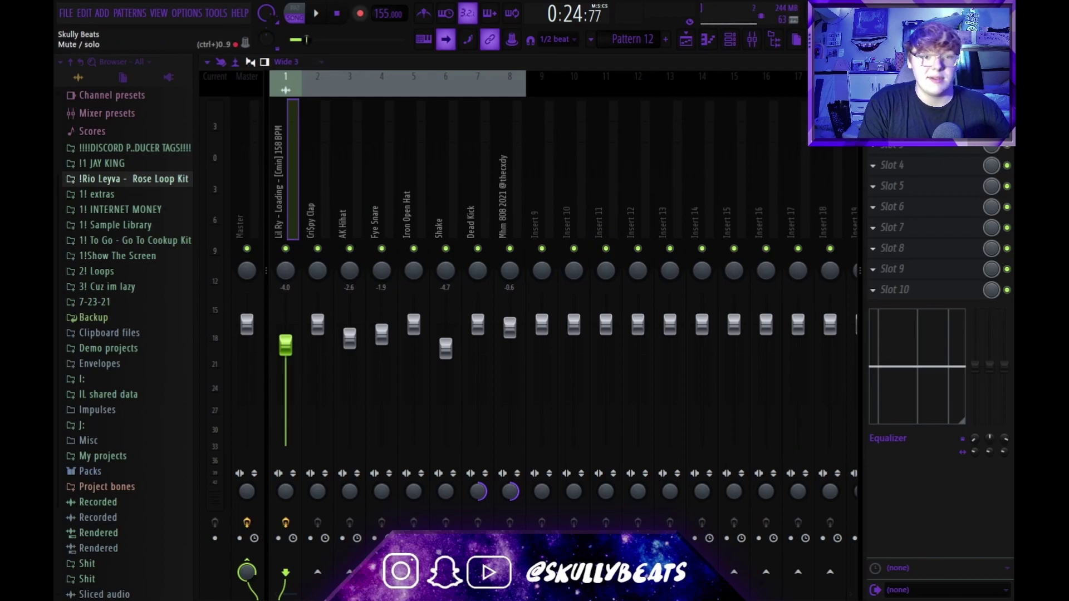
left_click(1007, 62)
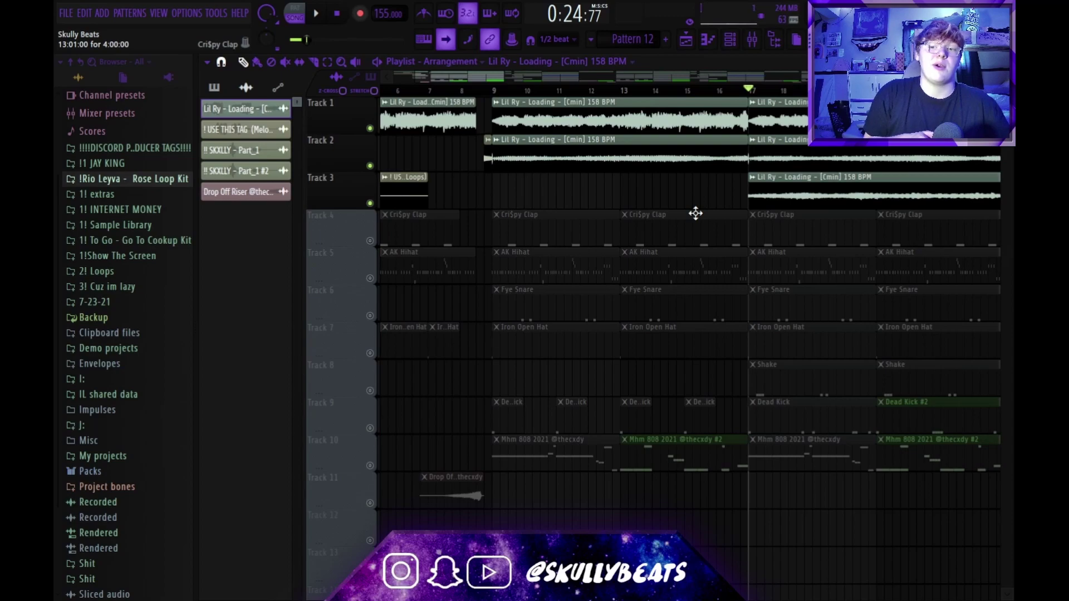
key("space")
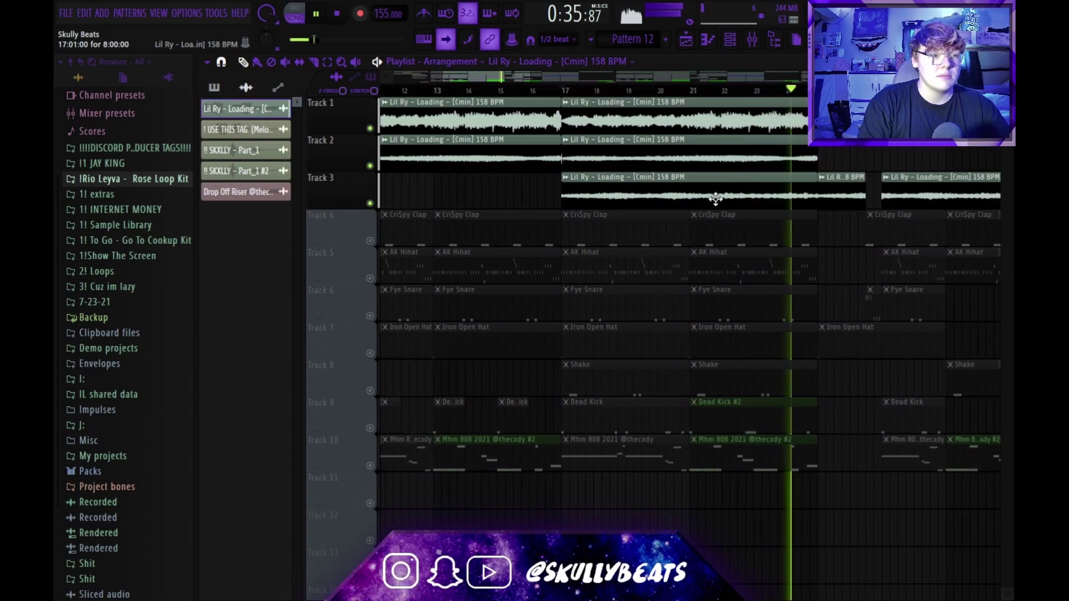
key("space")
Step: Replay the melody loop from bar 17 while viewing its levels in the mixer
key("F9")
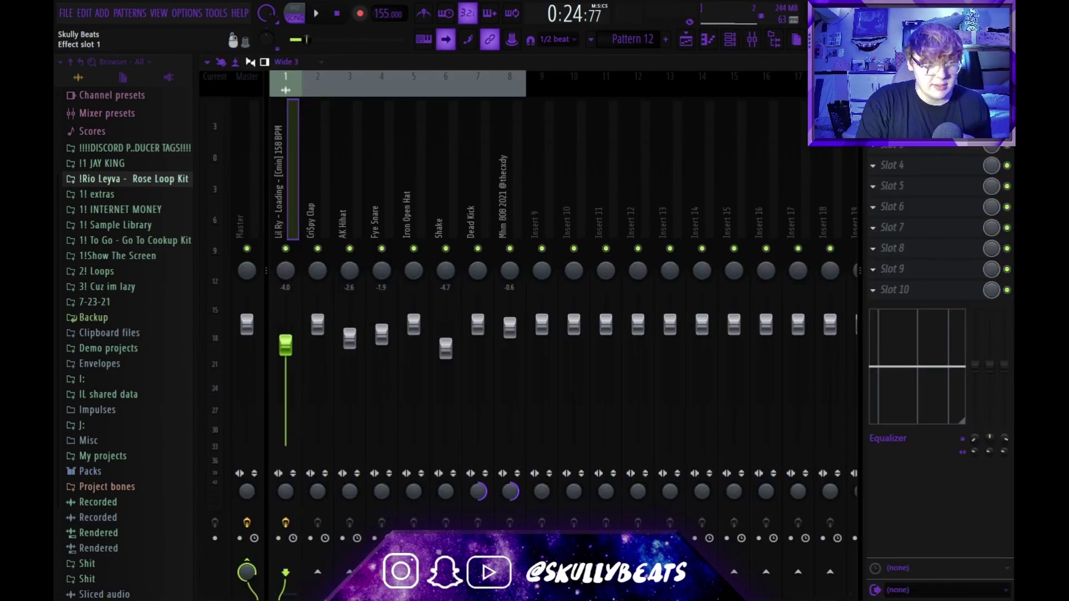
key("space")
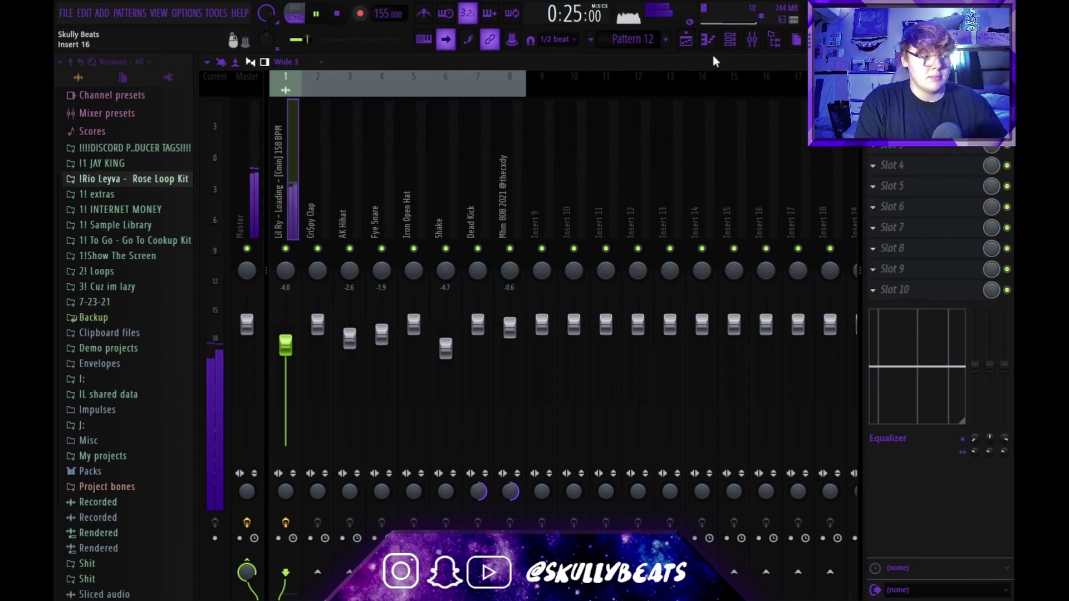
key("F9")
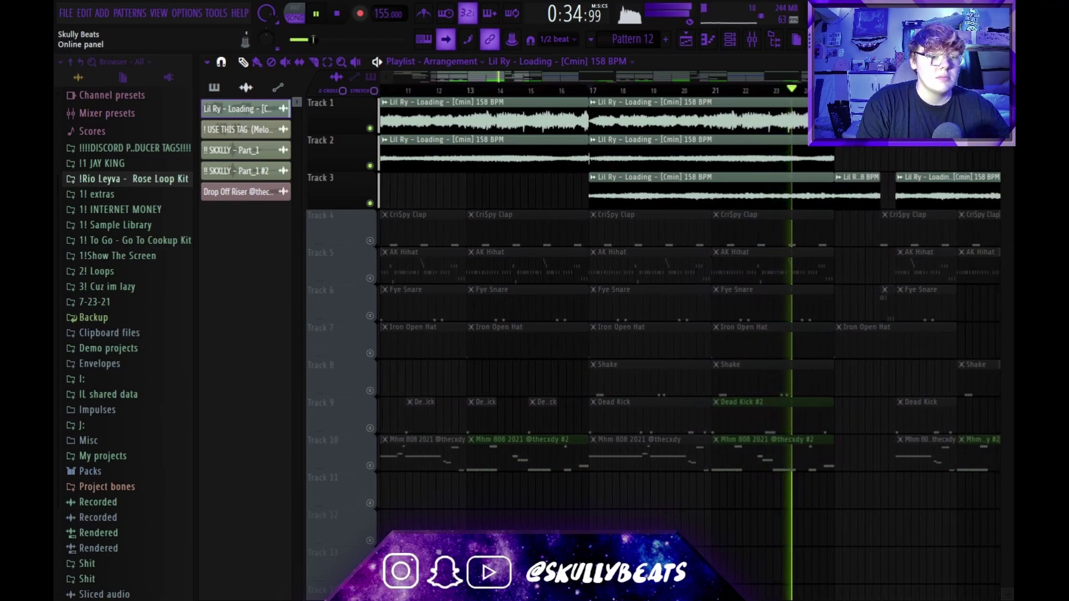
key("space")
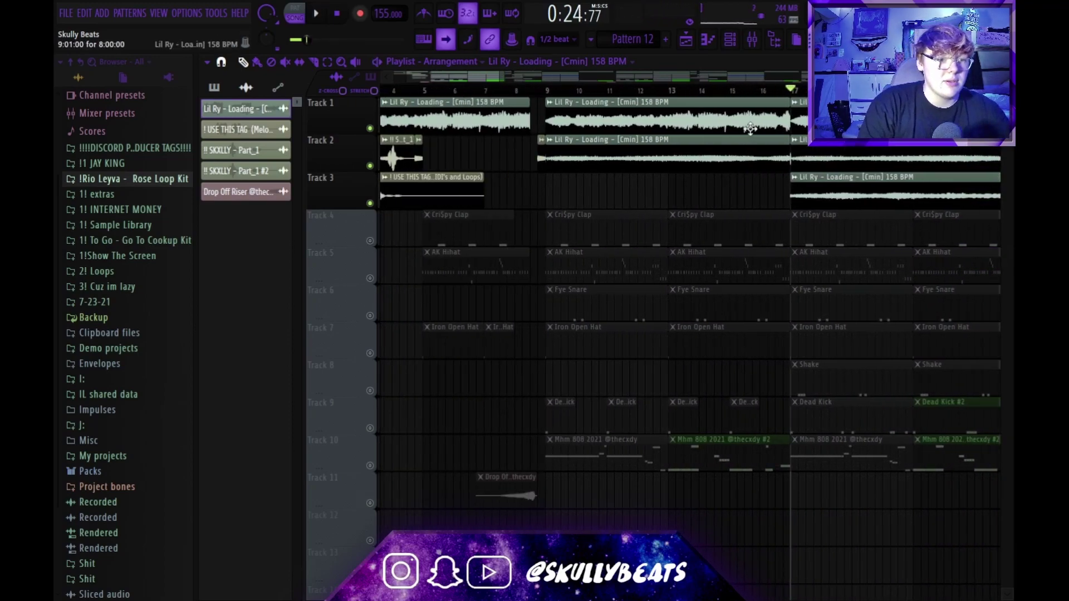
left_click(752, 40)
key("F9")
Step: Unmute all playlist tracks and solo the Cri$py Clap track to examine its clips around bar 17
right_click(372, 353)
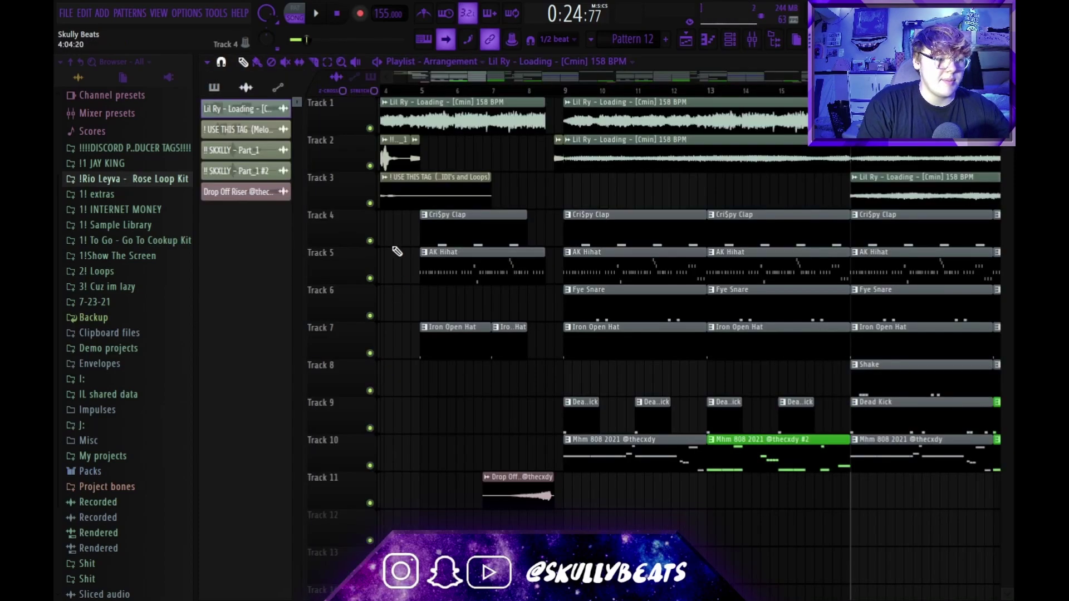
right_click(370, 241)
scroll(568, 225, "right", 3)
scroll(718, 204, "up", 2)
scroll(728, 203, "right", 2)
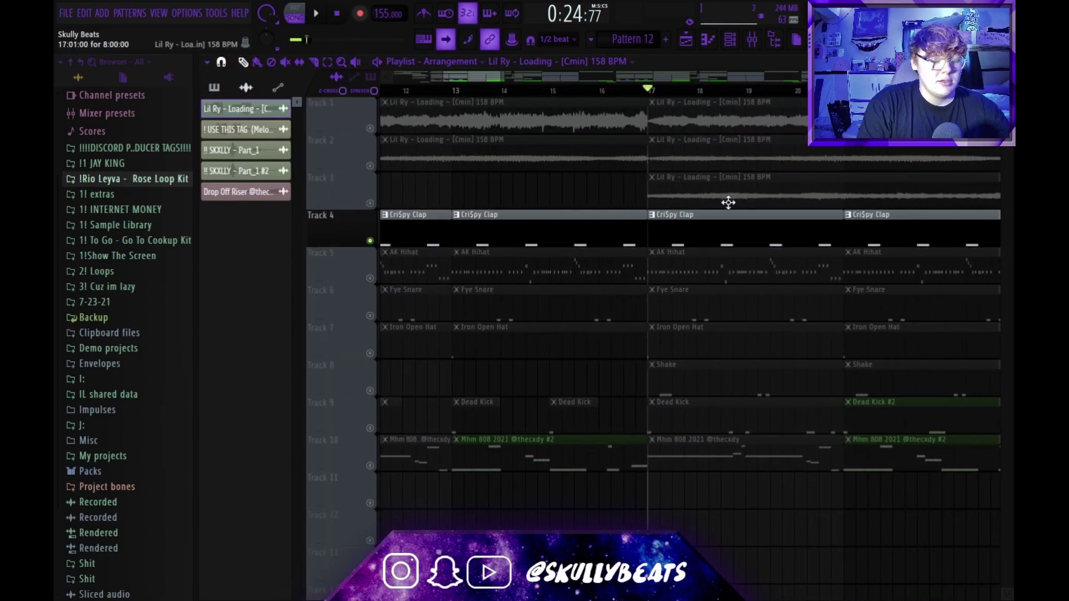
scroll(728, 202, "left", 3)
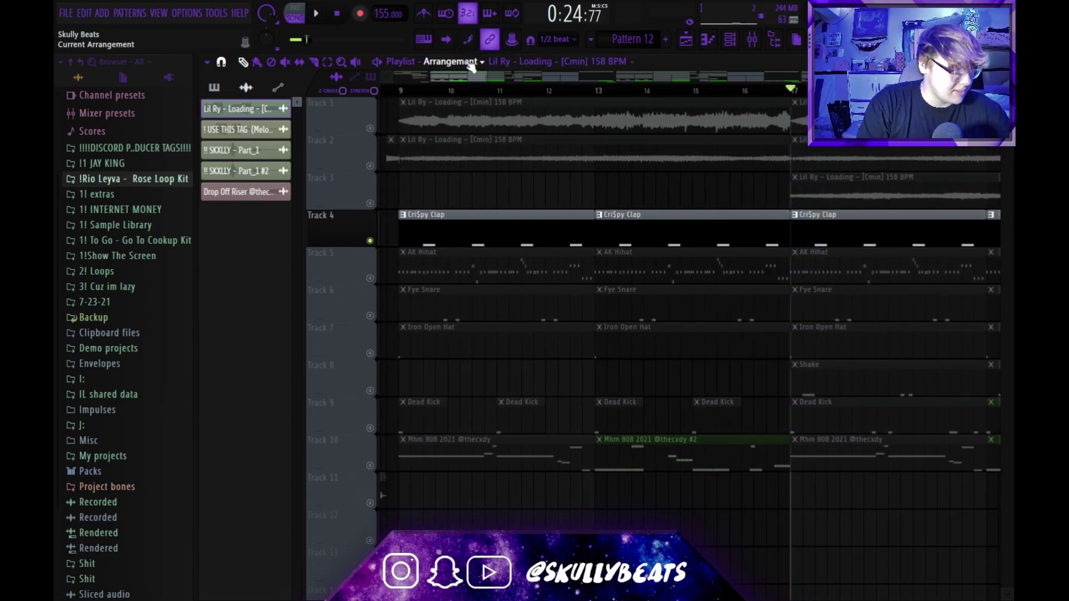
left_click_drag(648, 130, 625, 143)
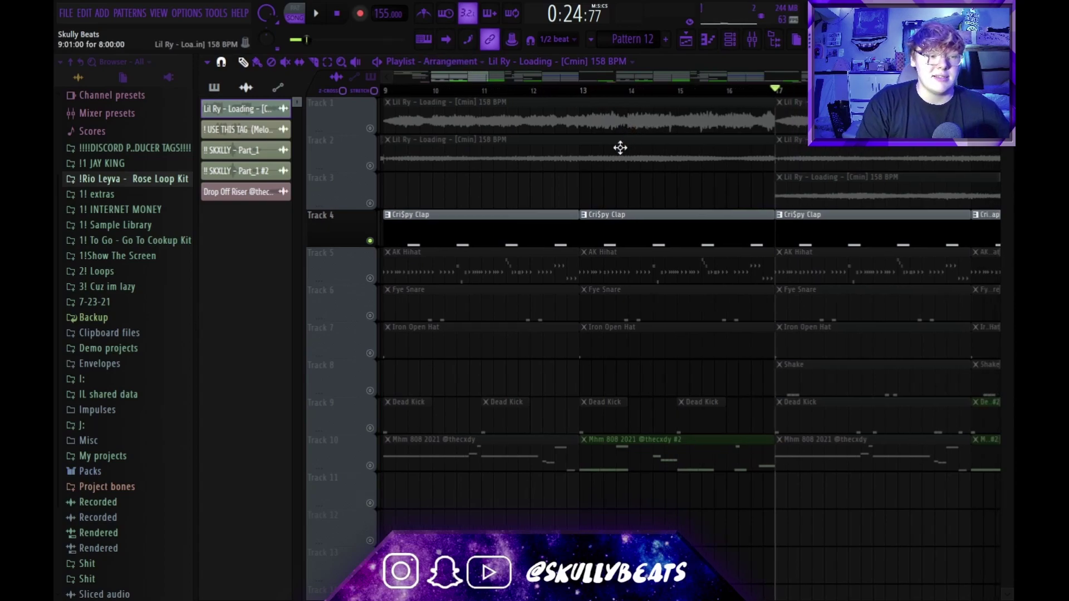
Step: Solo the AK Hihat track and play its pattern with the notes shown in the piano roll
right_click(371, 278)
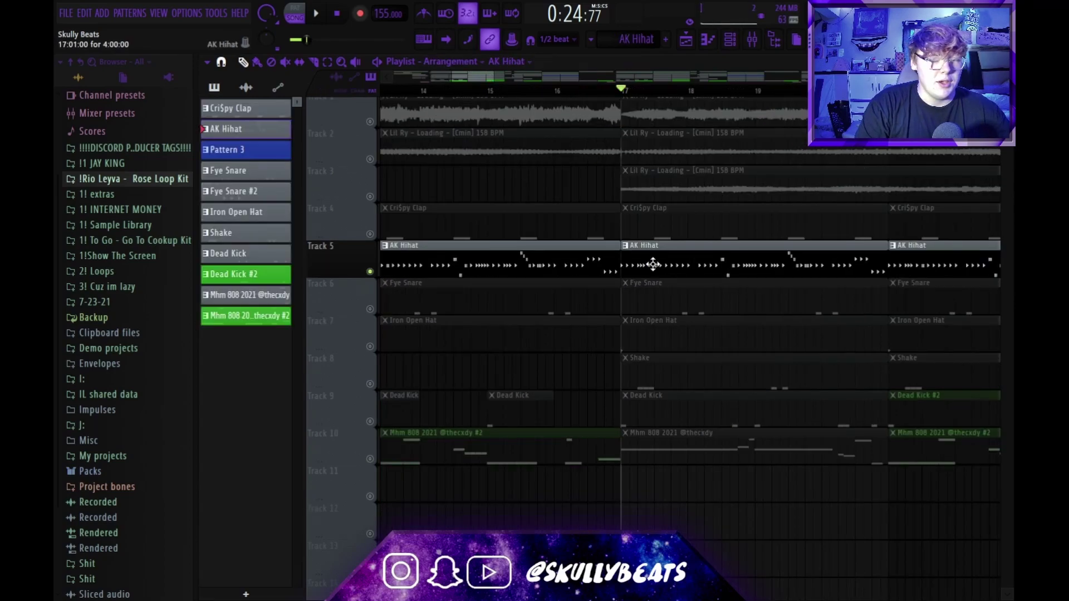
double_click(652, 265)
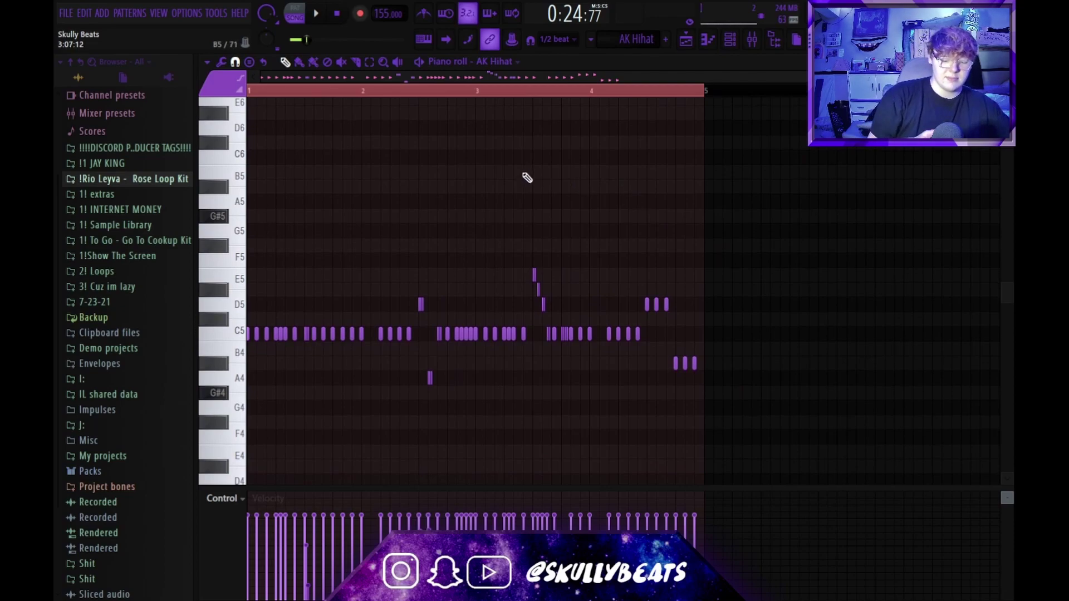
key("space")
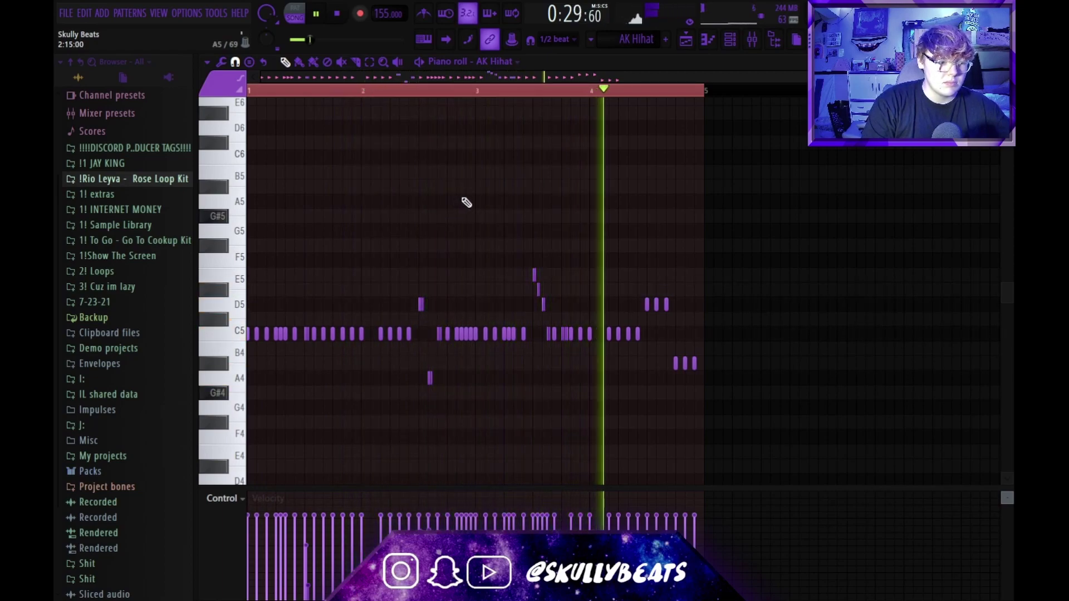
key("space")
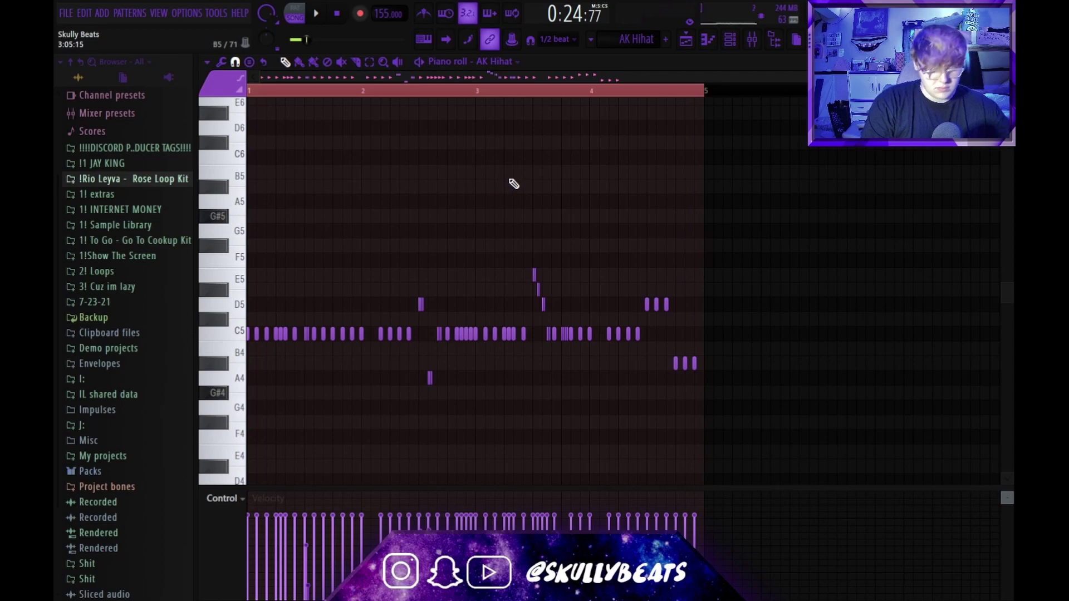
Step: Isolate the Cri$py Clap, Fye Snare and Shake tracks and play them together from bar 17
left_click(686, 39)
left_click(370, 391)
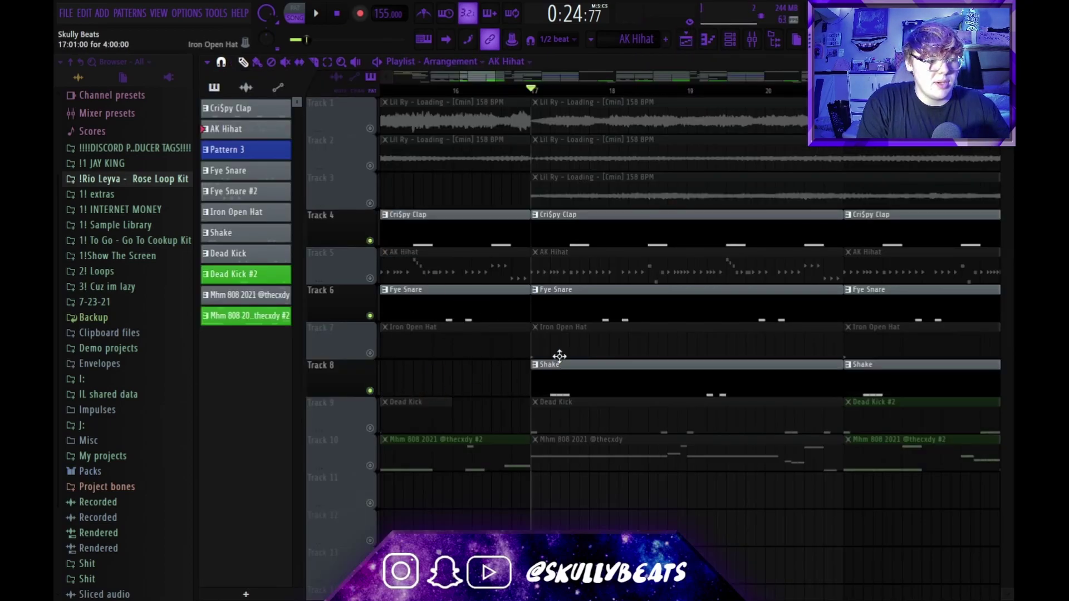
scroll(576, 406, "up", 2)
left_click_drag(529, 379, 630, 392)
left_click_drag(568, 267, 579, 243)
left_click(579, 244, "ctrl")
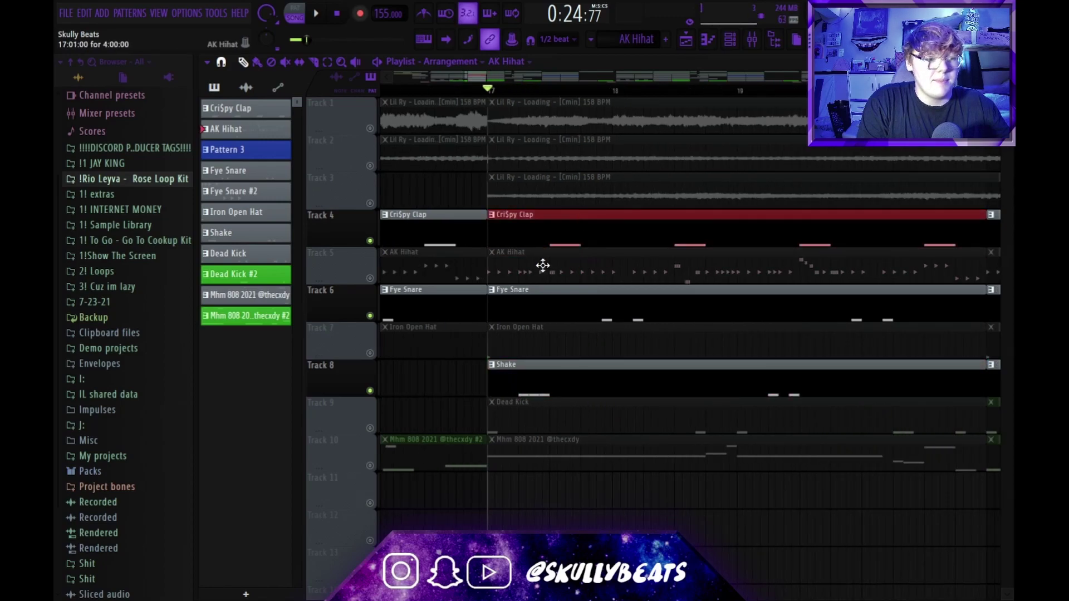
left_click(458, 382, "ctrl")
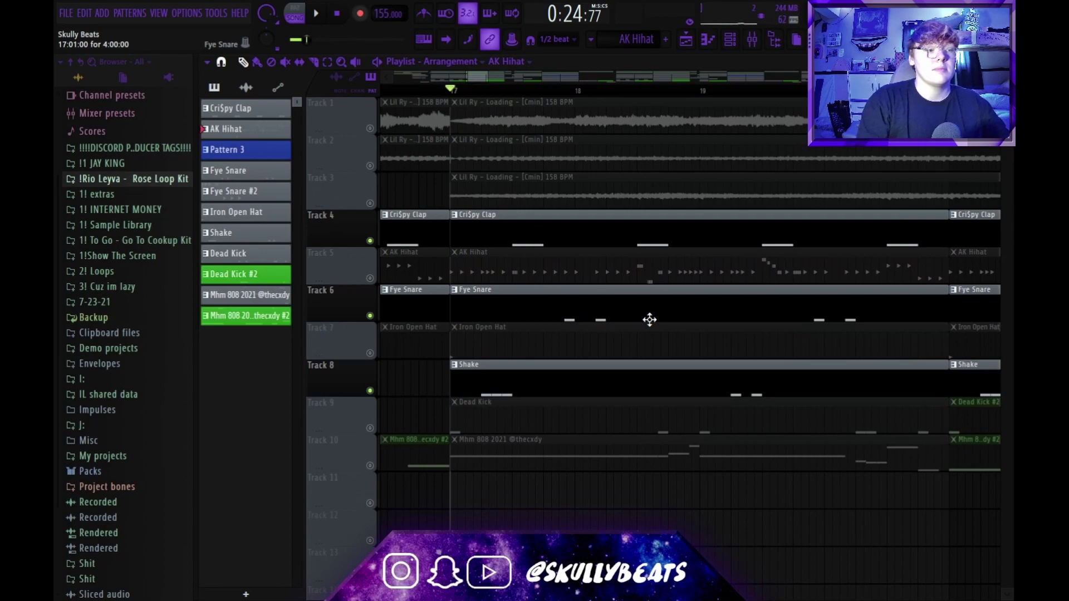
key("space")
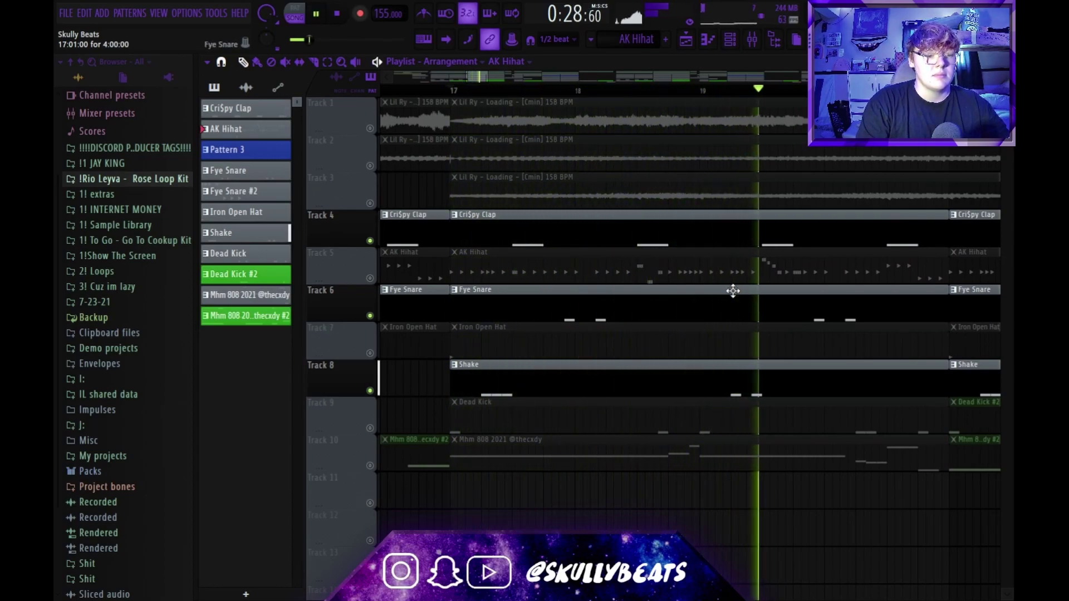
key("space")
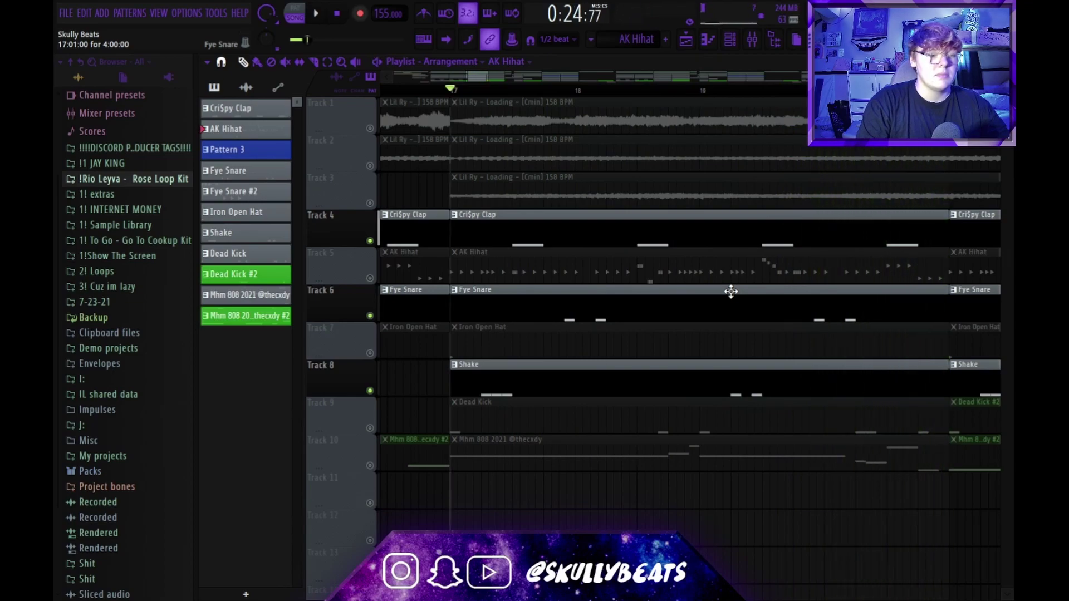
Step: Open the Shake pattern in the piano roll and examine the panning of its notes
double_click(466, 394)
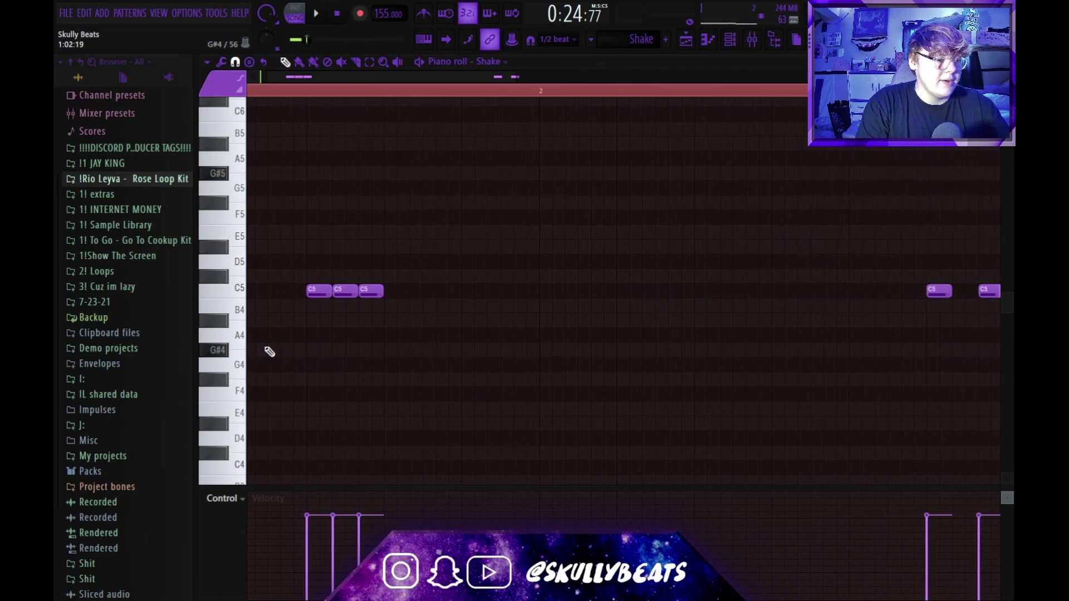
scroll(239, 499, "up", 1)
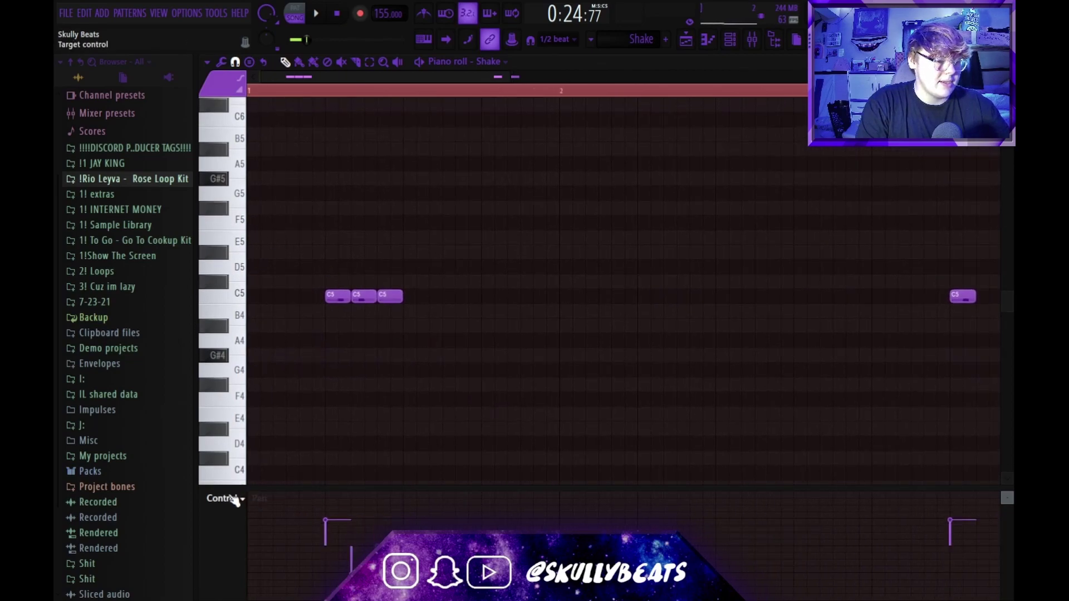
left_click_drag(309, 284, 376, 343)
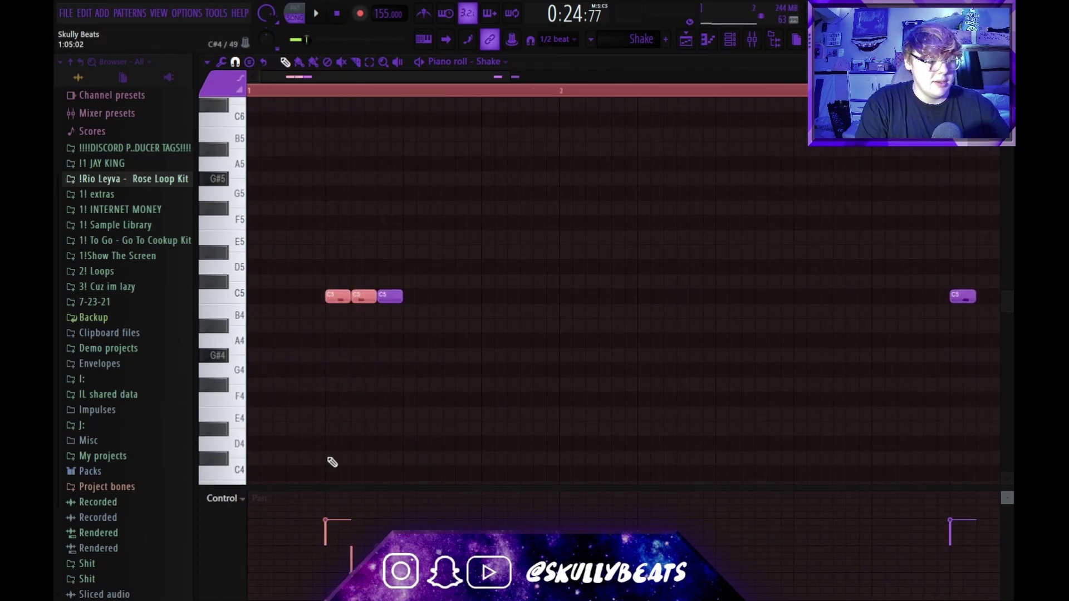
left_click_drag(687, 313, 497, 291)
left_click_drag(647, 310, 875, 231)
left_click_drag(983, 152, 843, 228)
left_click(446, 239, "ctrl")
Step: Isolate the Iron Open Hat track and inspect the sampler settings of its channel
scroll(443, 238, "down", 3)
left_click_drag(312, 163, 315, 178)
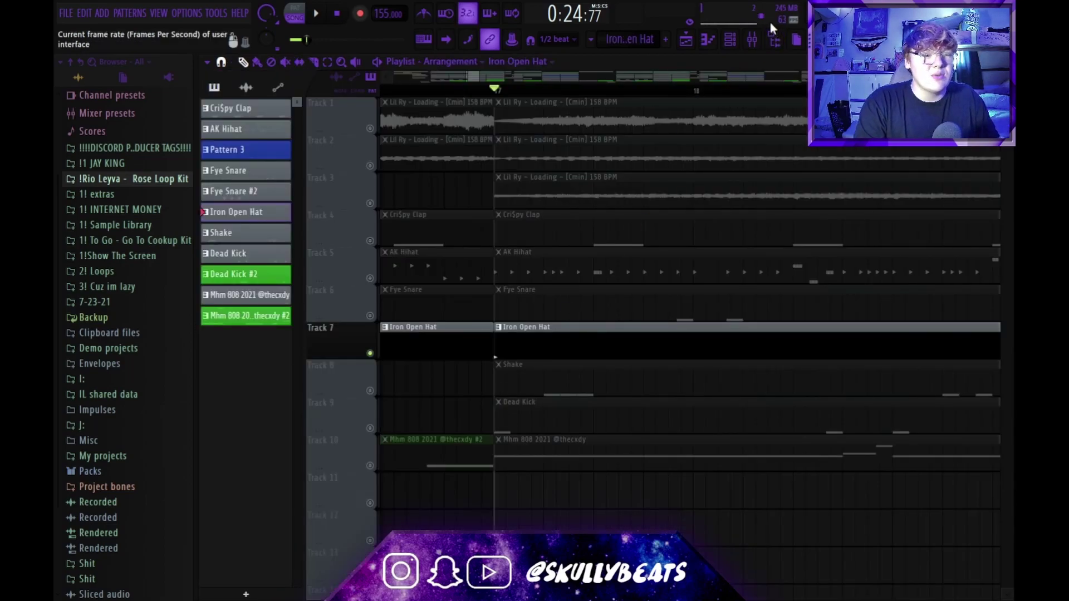
left_click(729, 40)
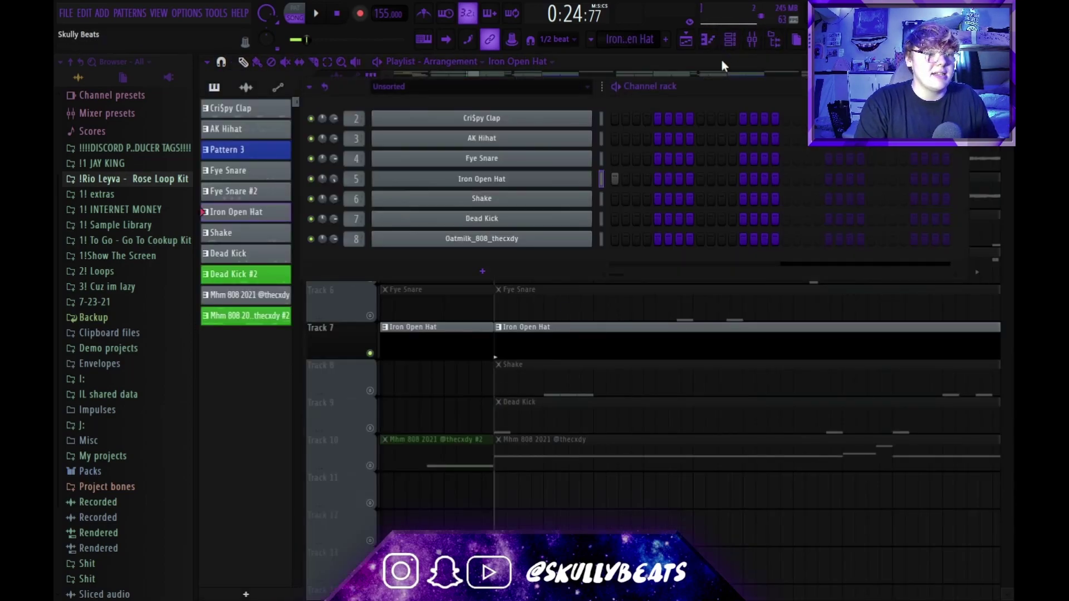
left_click(484, 178)
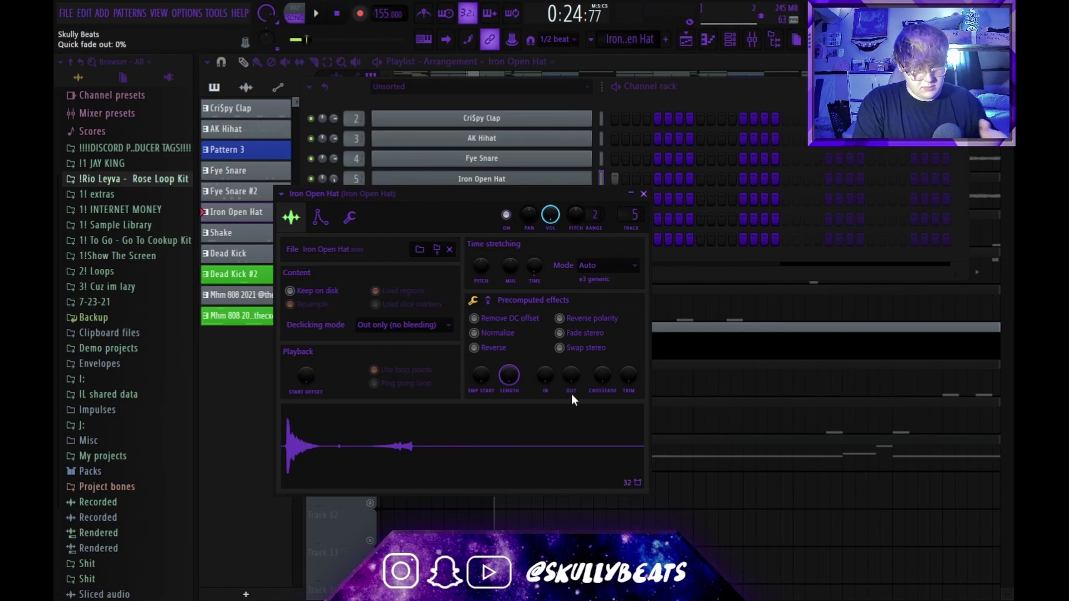
left_click(643, 194)
left_click(540, 432)
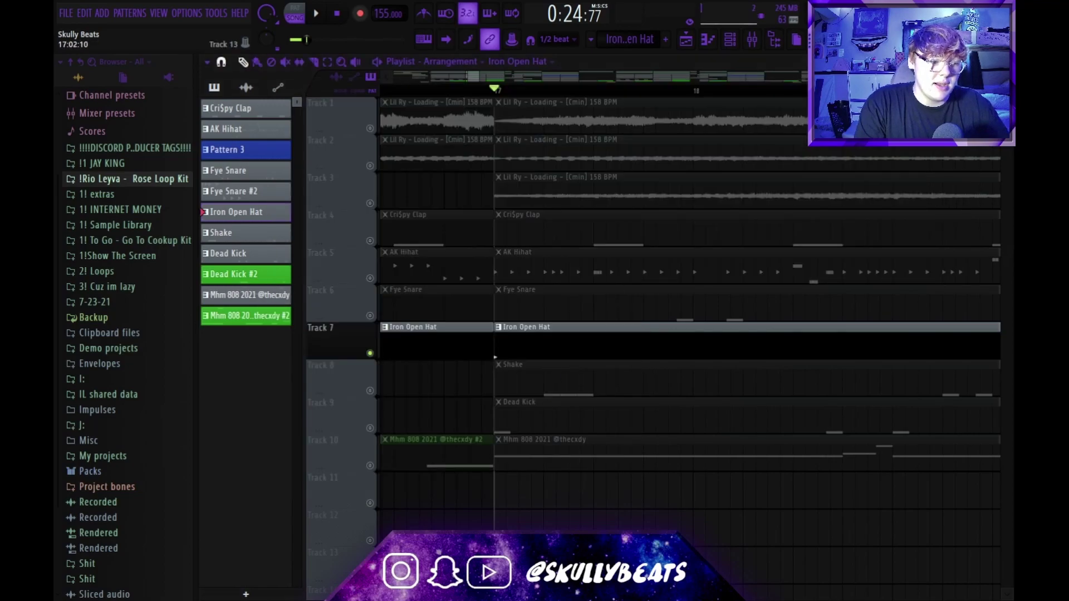
Step: Show the Gucci Kit V3 subfolders inside the 1! Sample Library folder, then collapse the library again
left_click(129, 229)
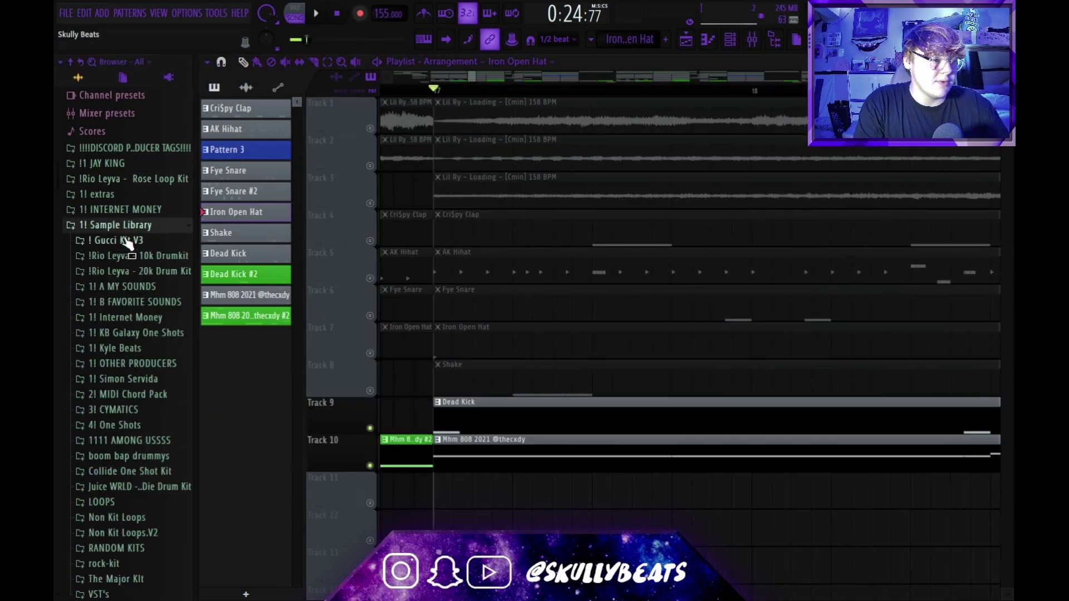
left_click(155, 244)
left_click(150, 256)
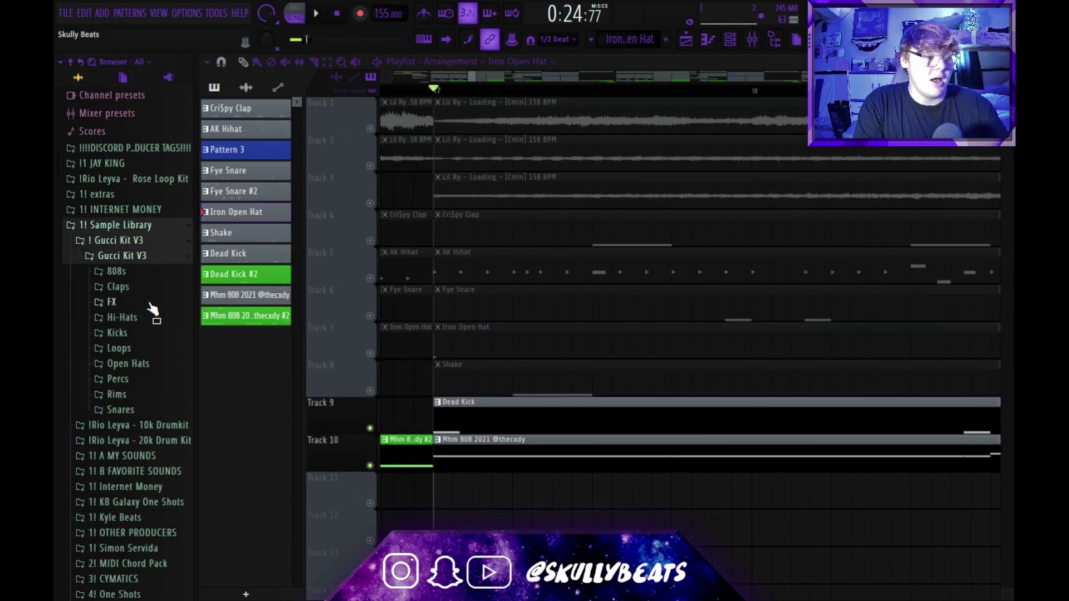
left_click(124, 256)
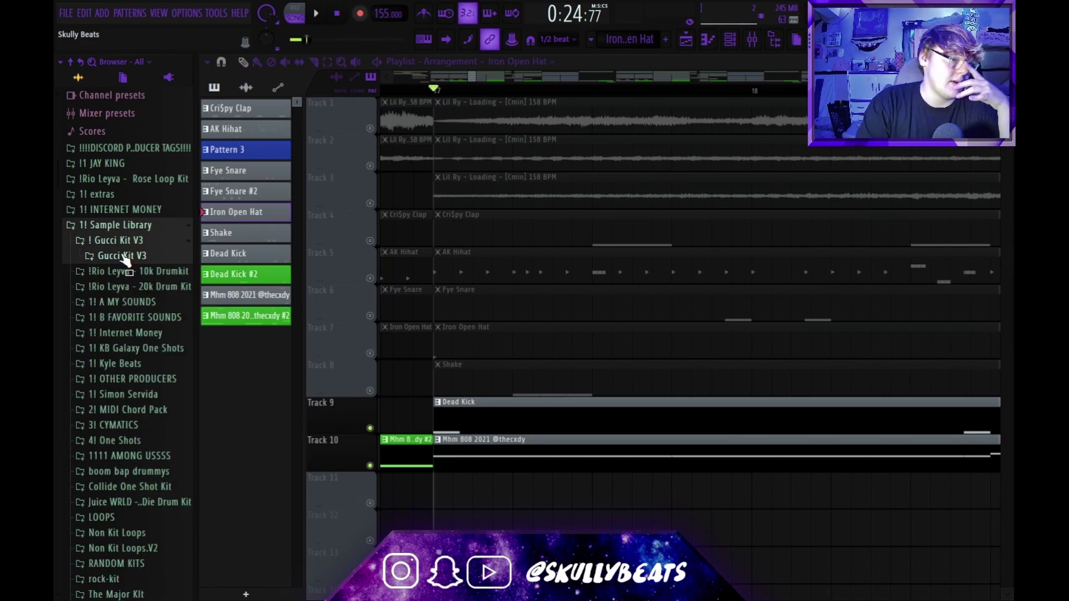
left_click(127, 244)
left_click(126, 230)
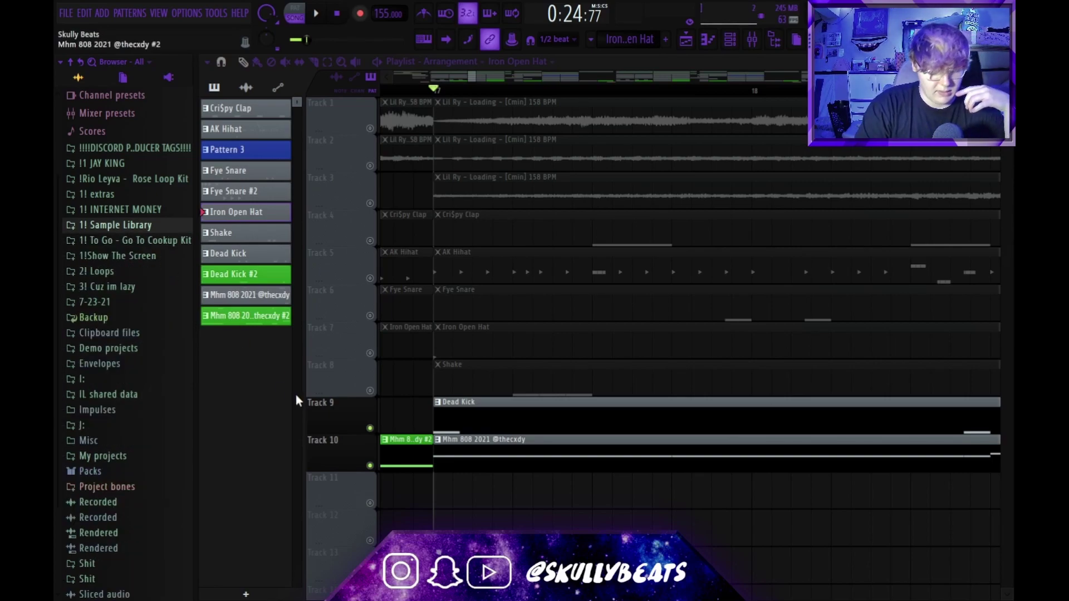
Step: Isolate the Dead Kick and Mhm 808 2021 tracks, compare their two pattern variations, and play them from bar 17
scroll(444, 411, "left", 2)
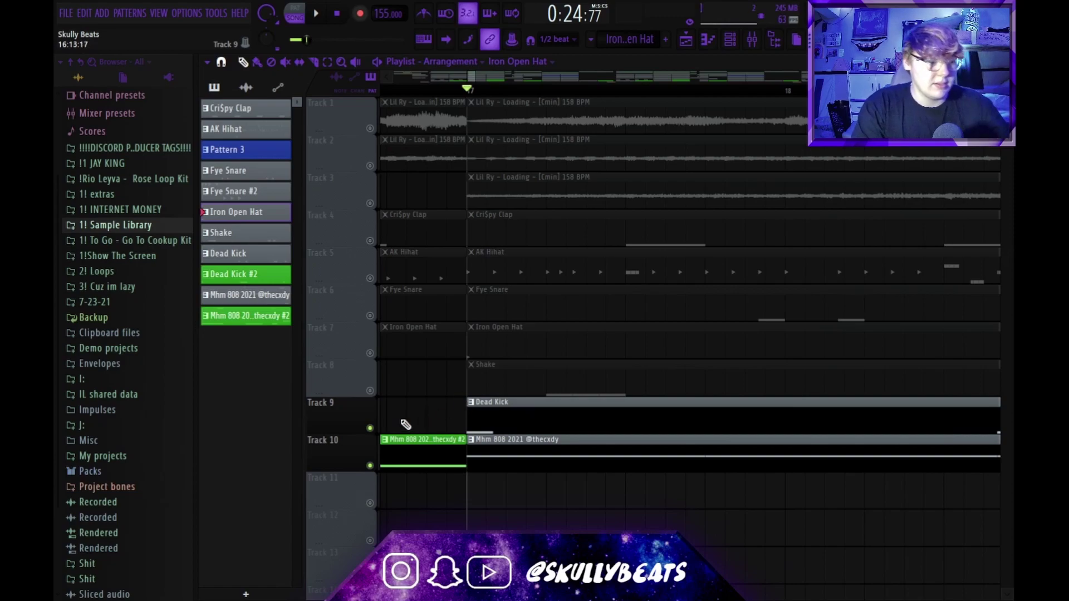
scroll(516, 365, "down", 6)
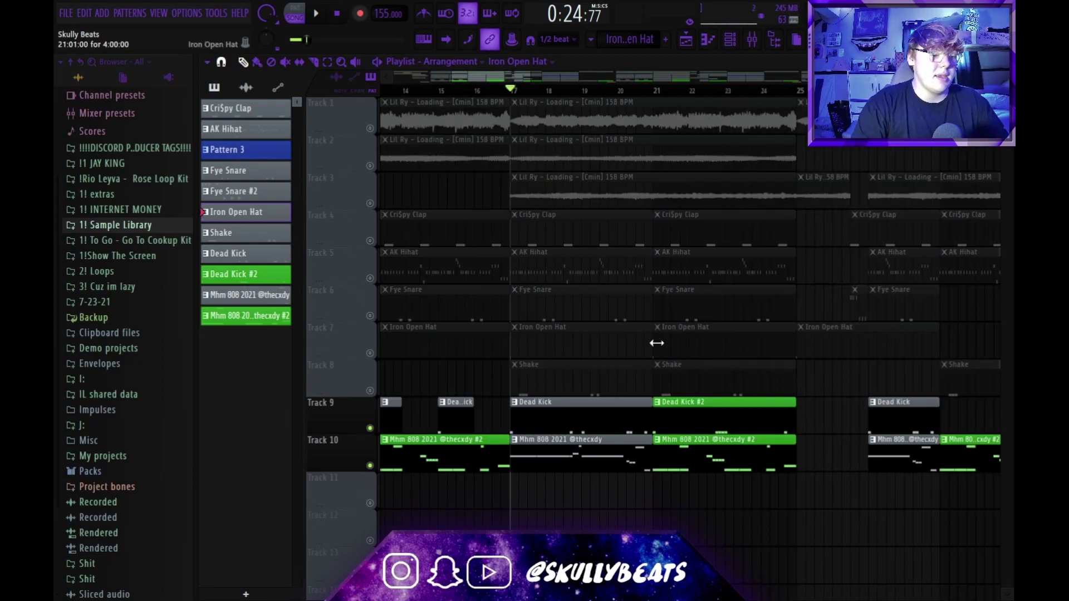
right_click(371, 467)
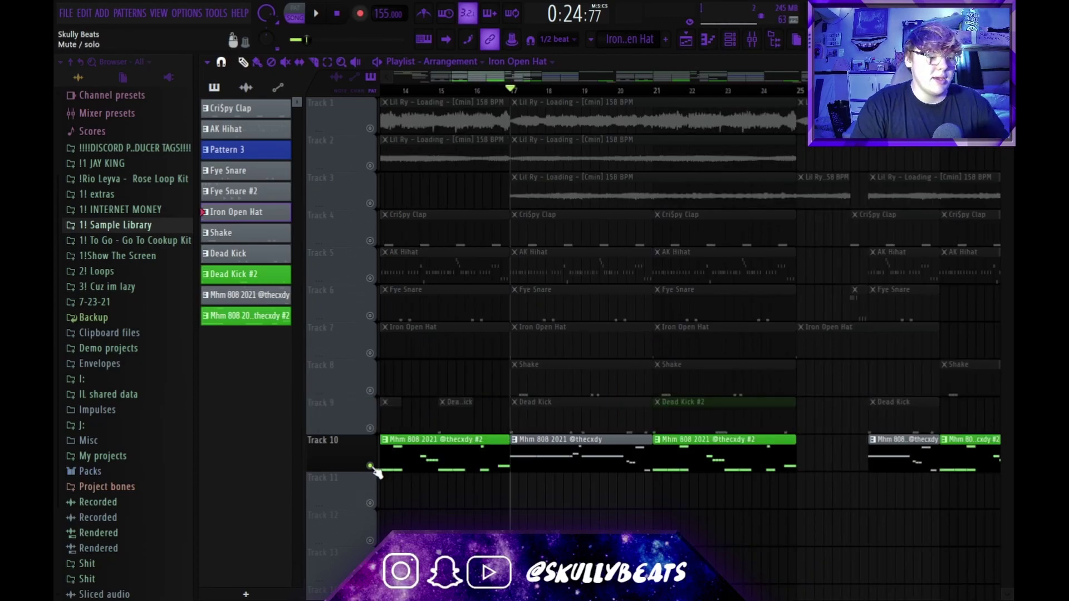
left_click(370, 429)
scroll(432, 443, "right", 2)
scroll(532, 409, "up", 2)
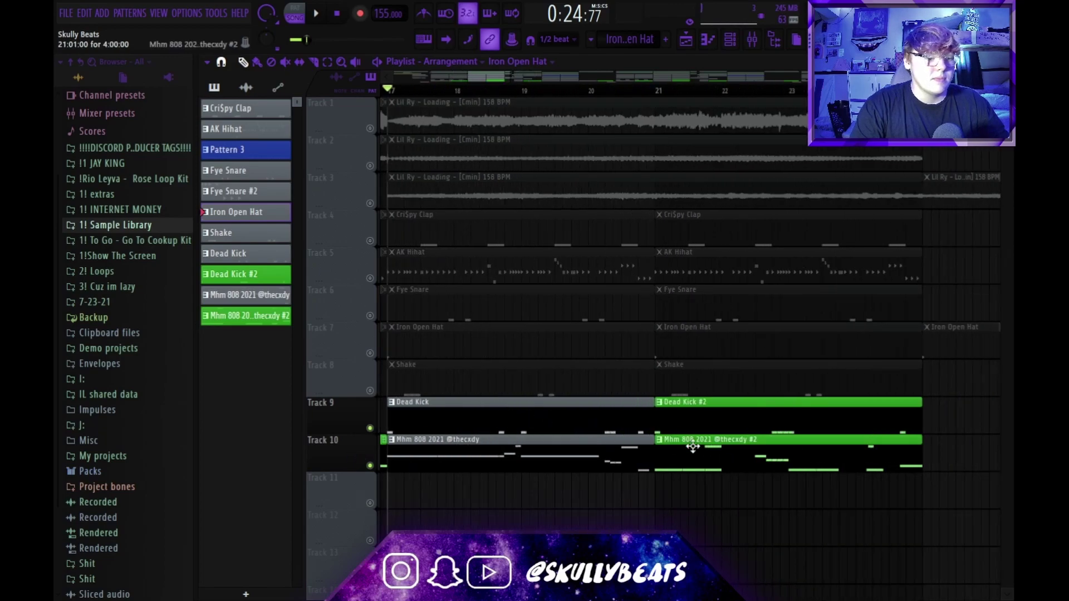
left_click_drag(559, 448, 898, 507)
left_click(464, 493, "ctrl")
left_click_drag(587, 478, 602, 477)
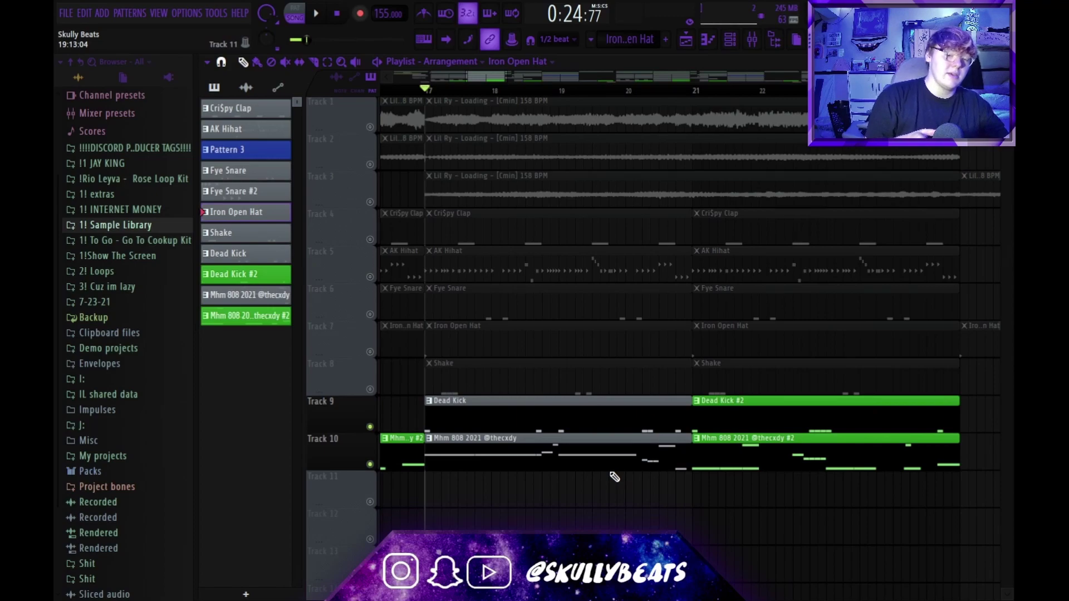
key("space")
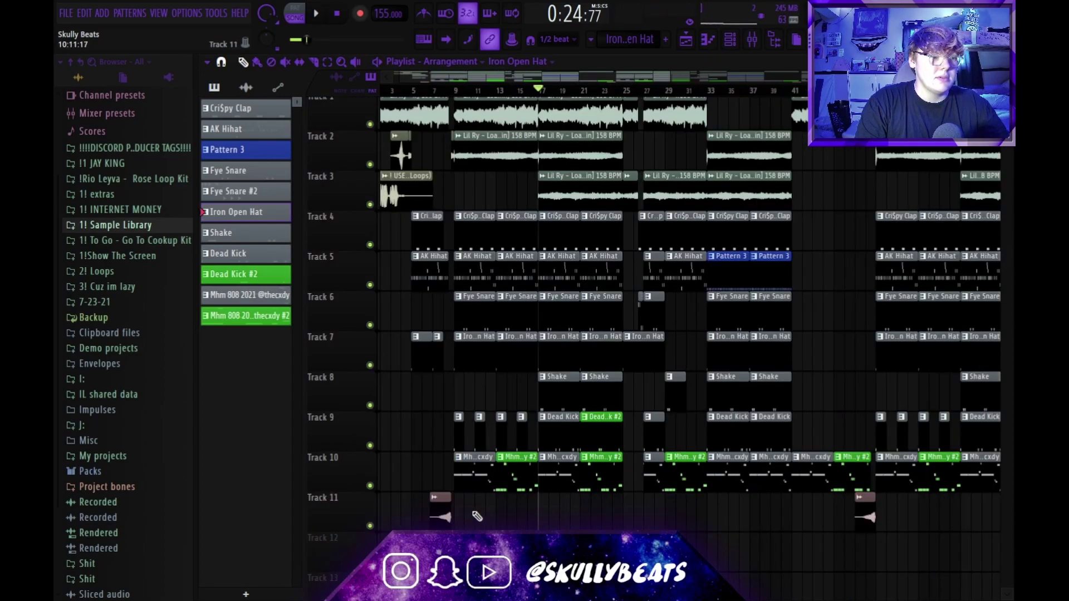
Step: Place the playhead at bar 33 and view the AK Hihat notes of Pattern 3 in the piano roll
scroll(536, 503, "up", 1)
scroll(654, 477, "up", 3)
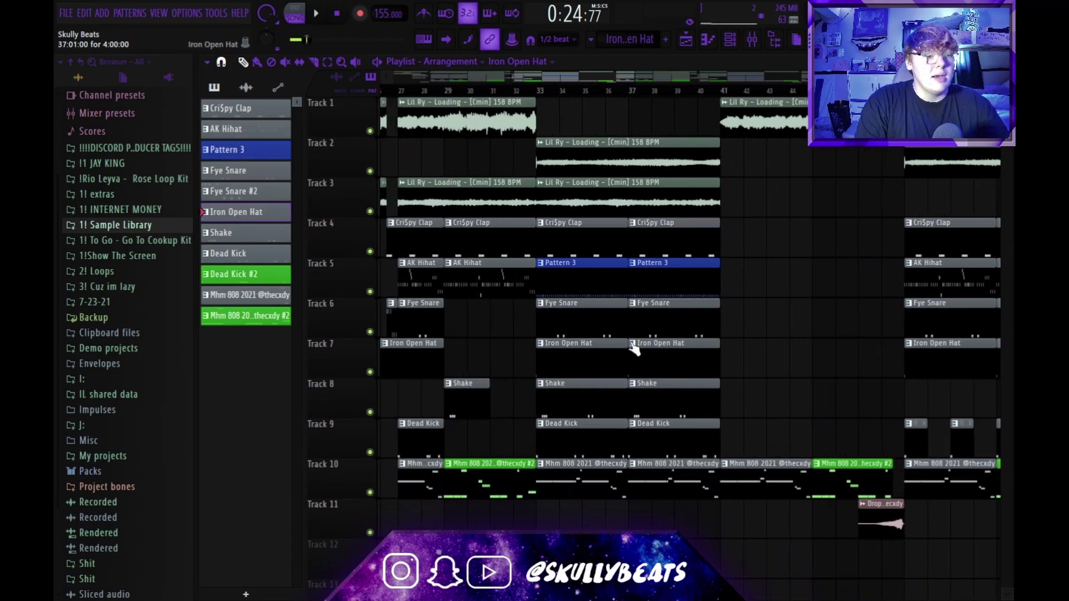
left_click(538, 93)
double_click(582, 273)
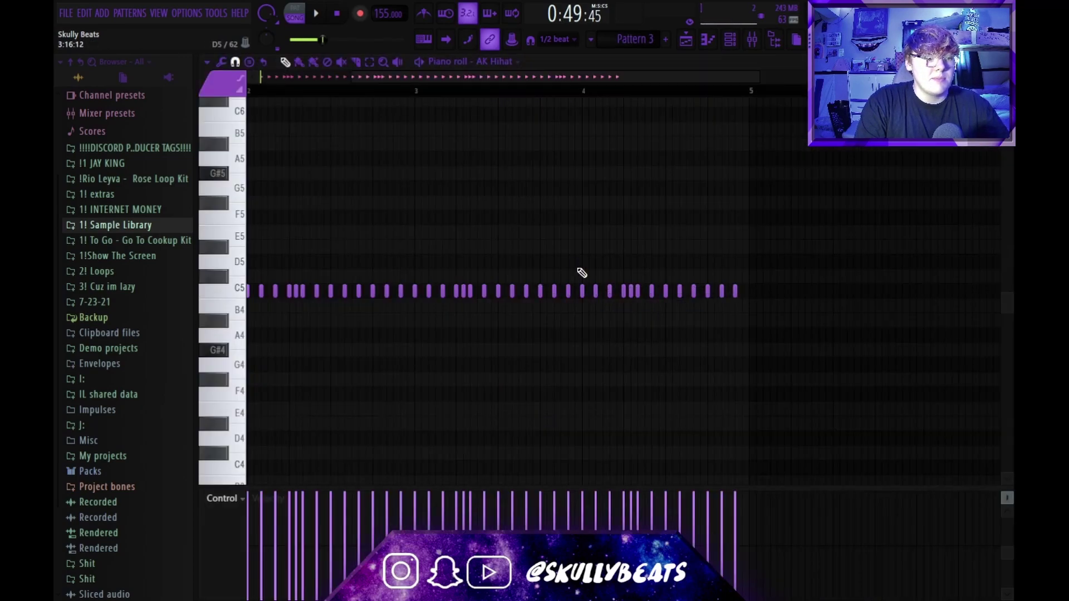
left_click(689, 40)
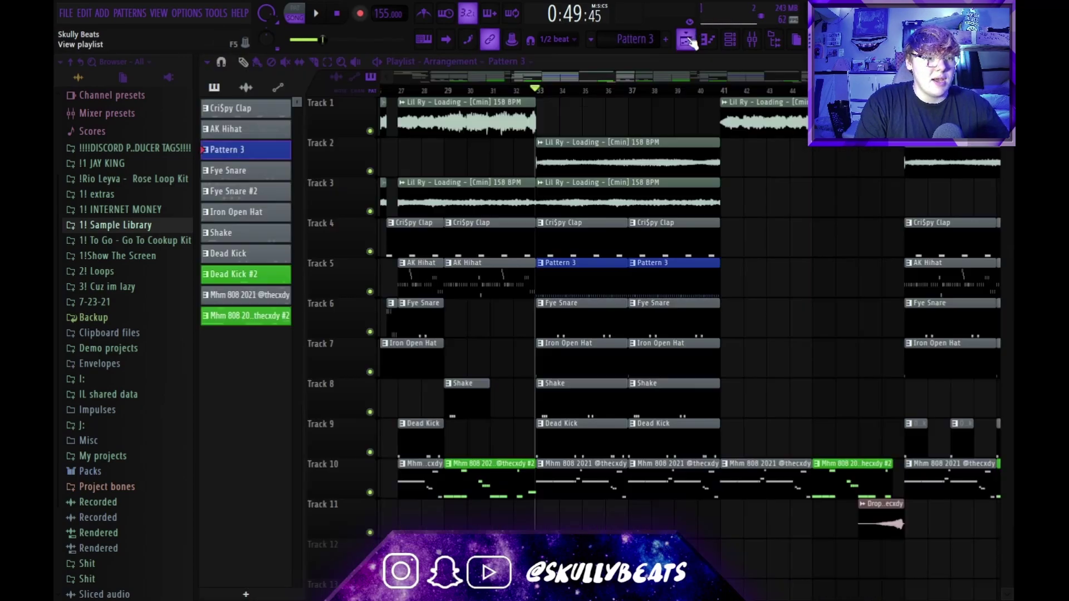
Step: Solo Track 5 and play Pattern 3 from bar 33 with its hi-hat notes shown, then return to the playlist
right_click(370, 292)
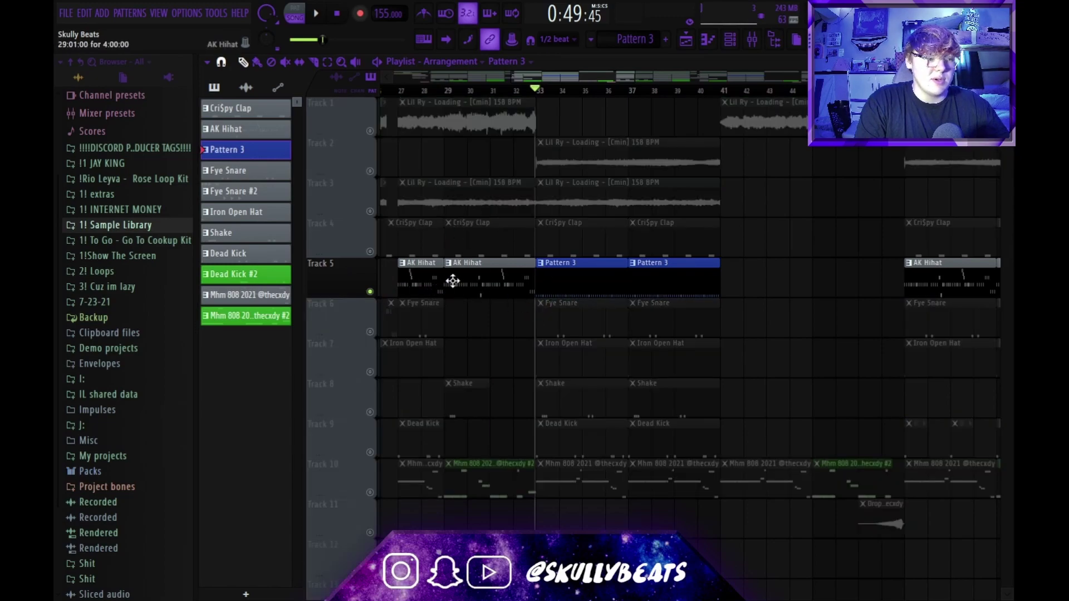
left_click(452, 281)
double_click(580, 277)
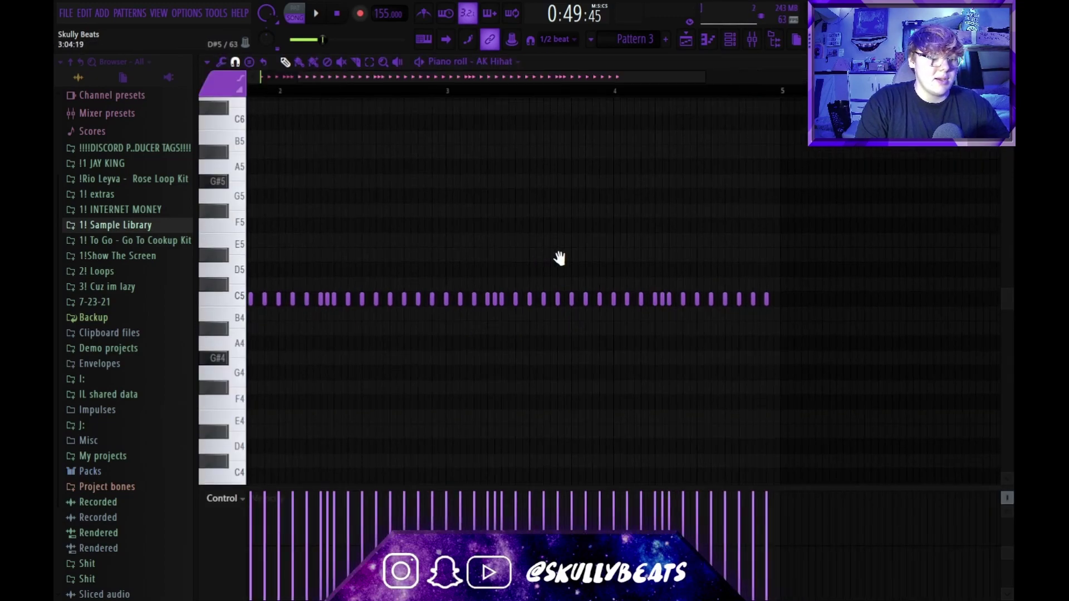
key("space")
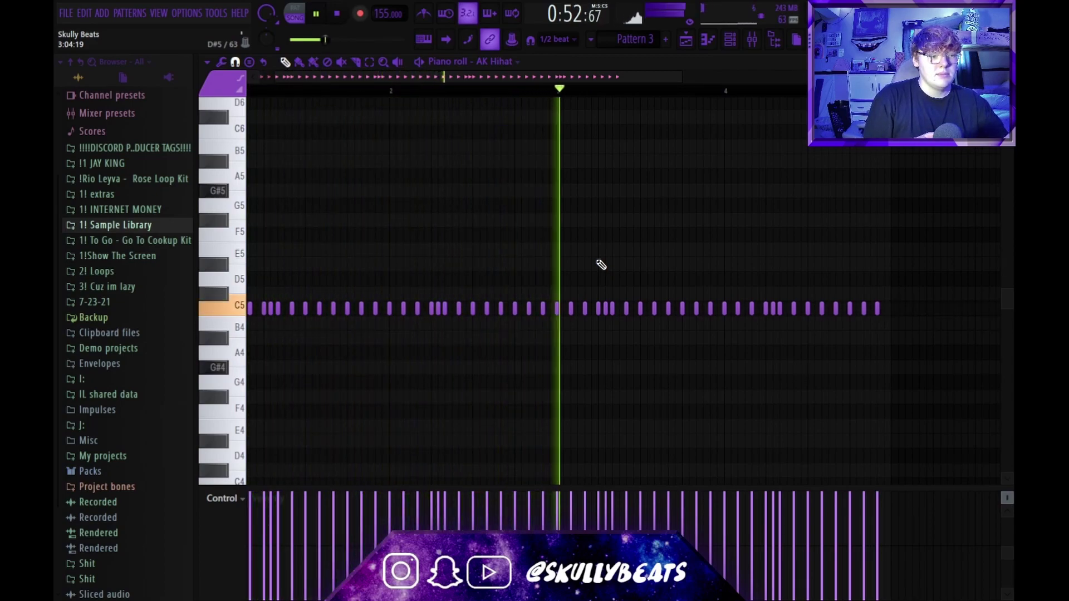
key("space")
left_click(692, 48)
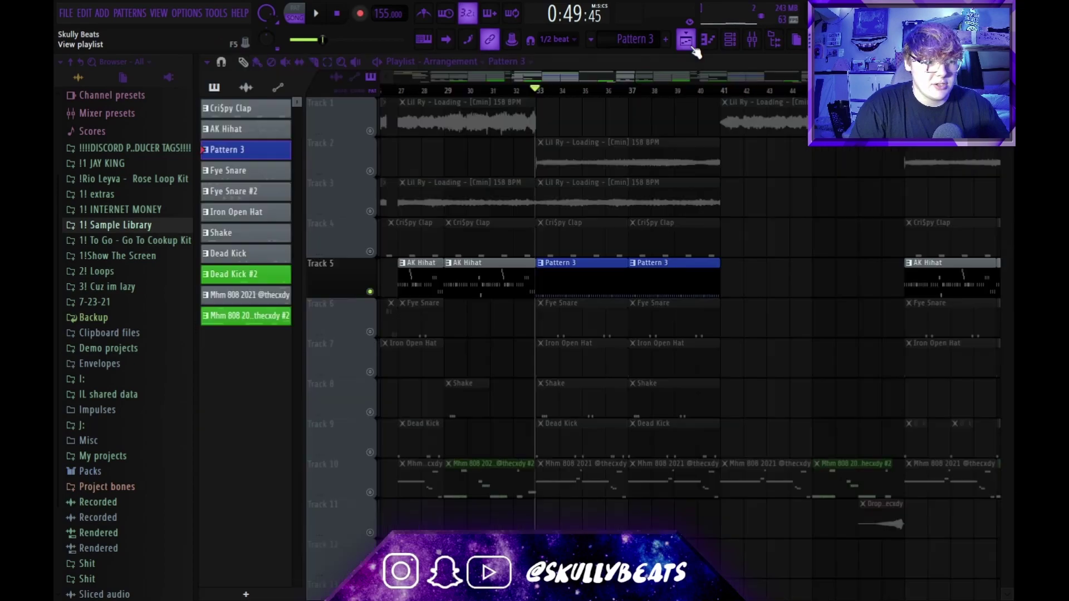
Step: Move the playhead to just before bar 5 and unmute all playlist tracks
scroll(471, 341, "left", 10)
left_click(470, 91)
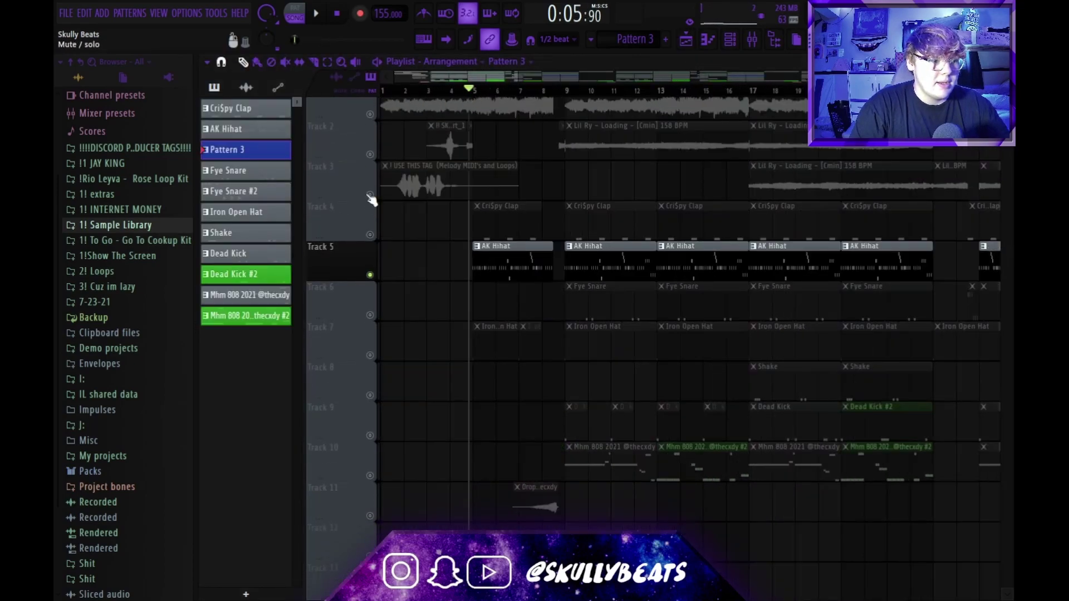
right_click(371, 194)
right_click(370, 194)
Step: Highlight the drop effect clip on Track 11 and return the playhead to the start of the song
left_click_drag(447, 139, 444, 221, "ctrl")
left_click(446, 384, "ctrl")
left_click(537, 503, "ctrl")
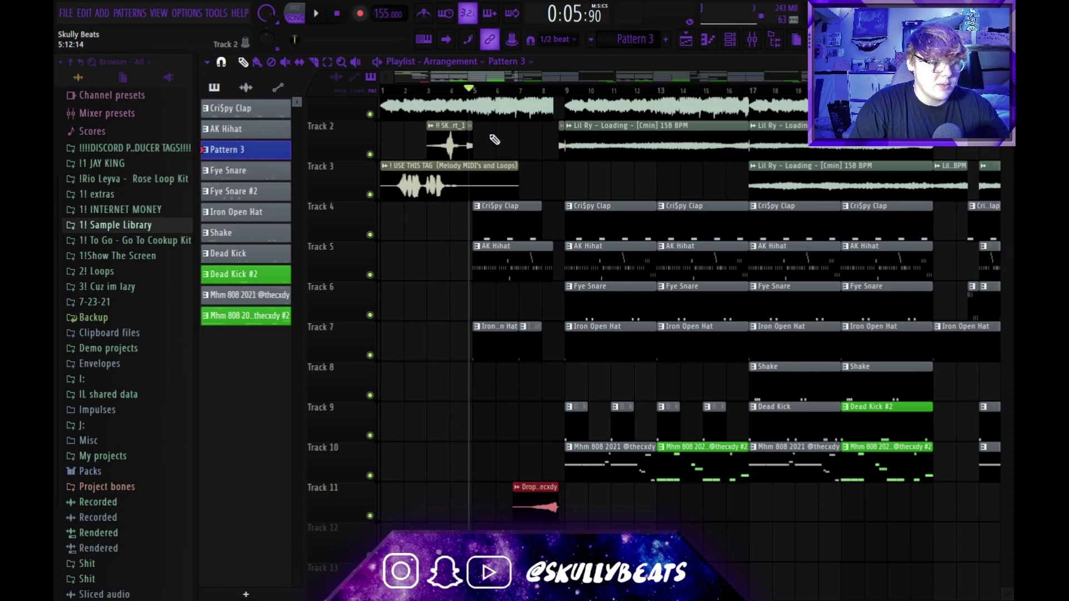
scroll(428, 161, "up", 1)
left_click_drag(394, 91, 381, 91)
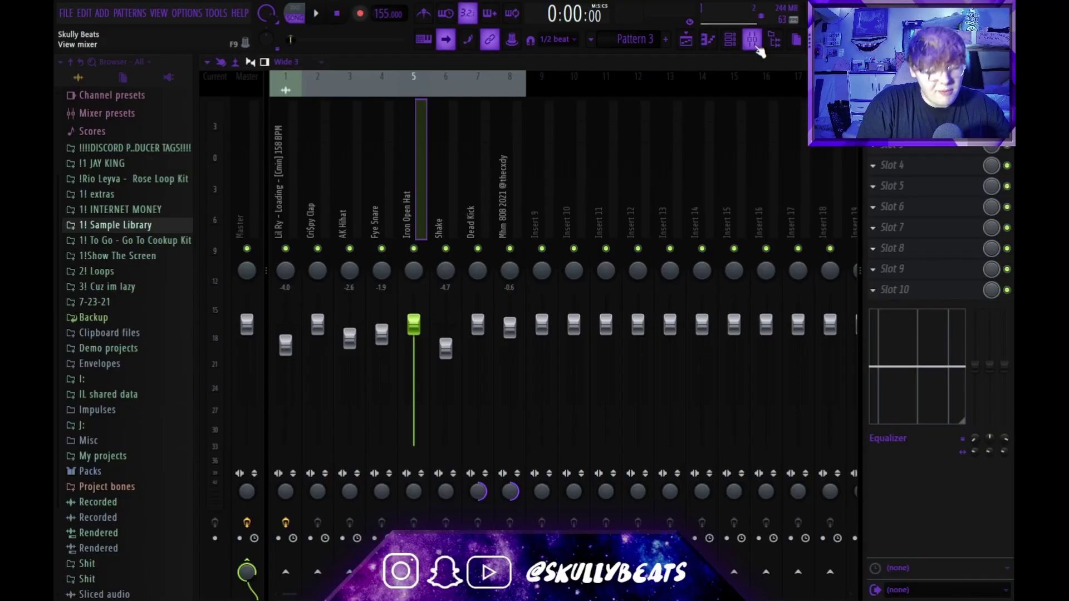
Step: Inspect the Fruity Limiter settings on the Master mixer track, including its ceiling, then close the plugin
left_click(258, 186)
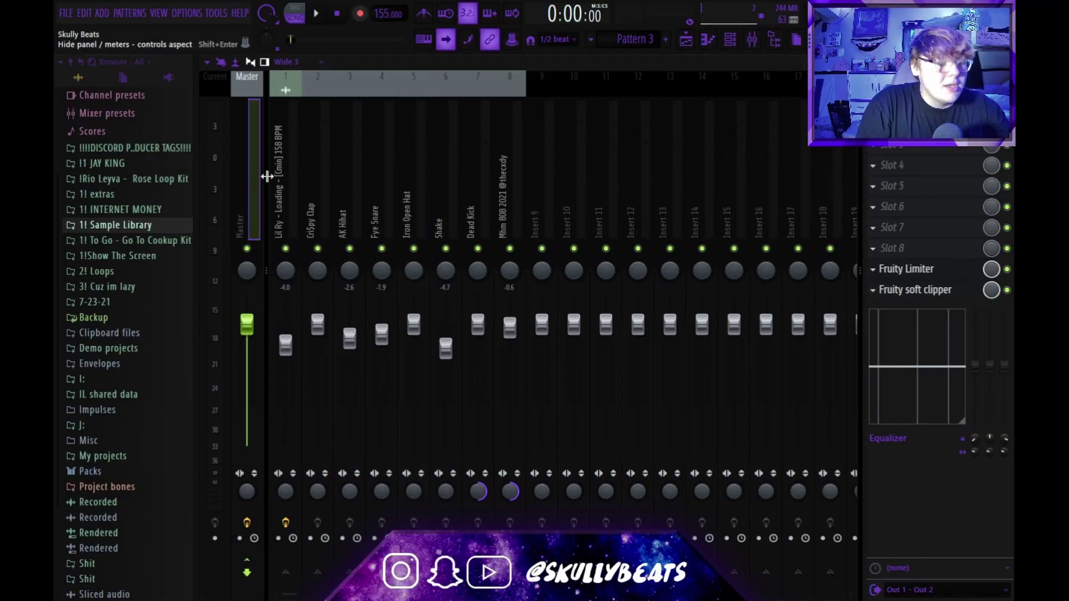
left_click(951, 272)
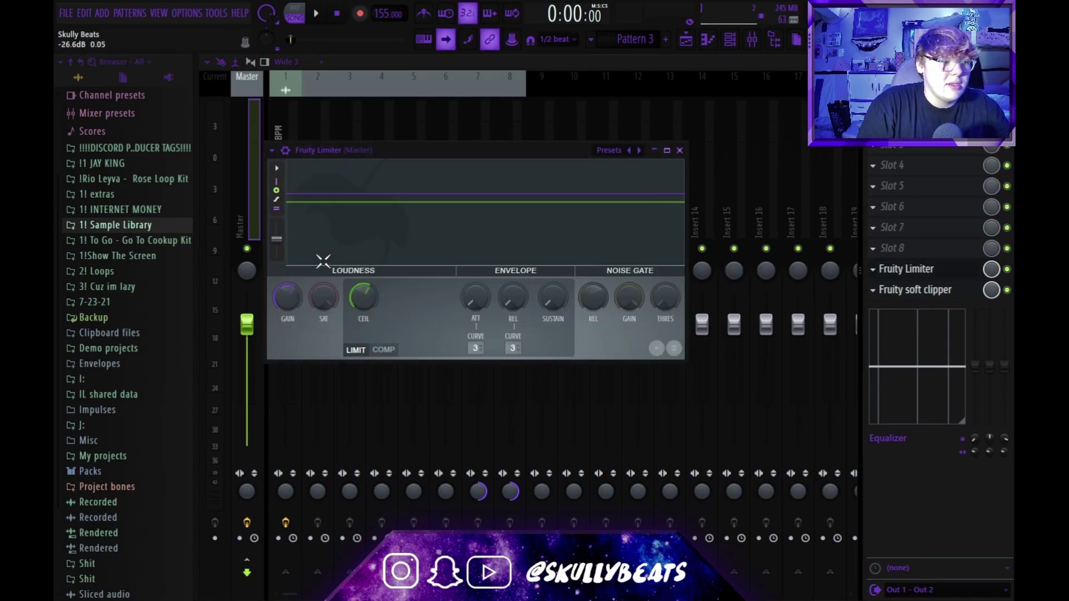
left_click_drag(360, 297, 334, 267)
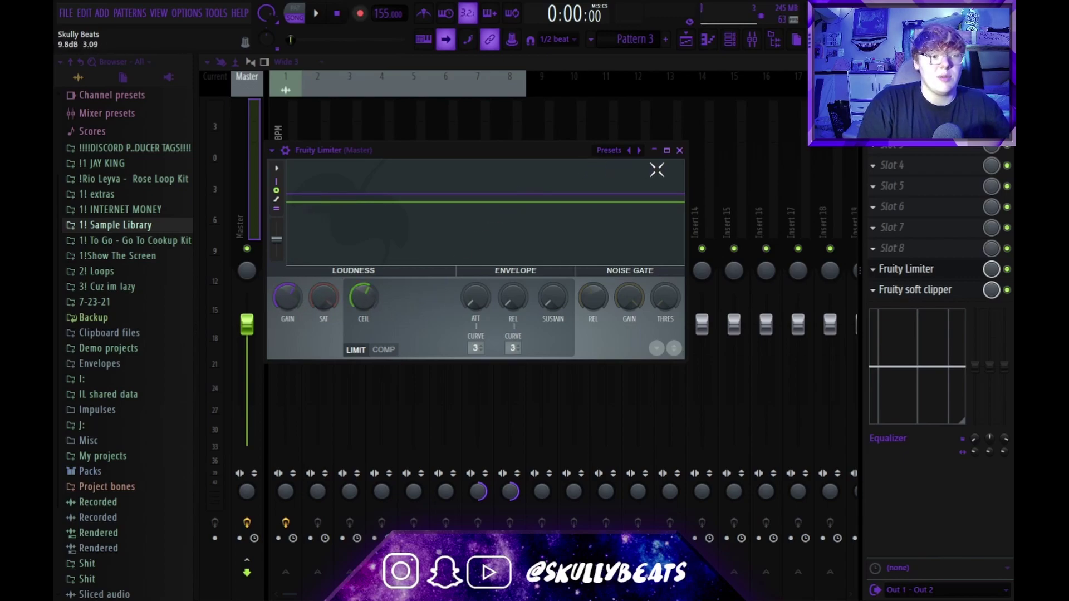
left_click(679, 153)
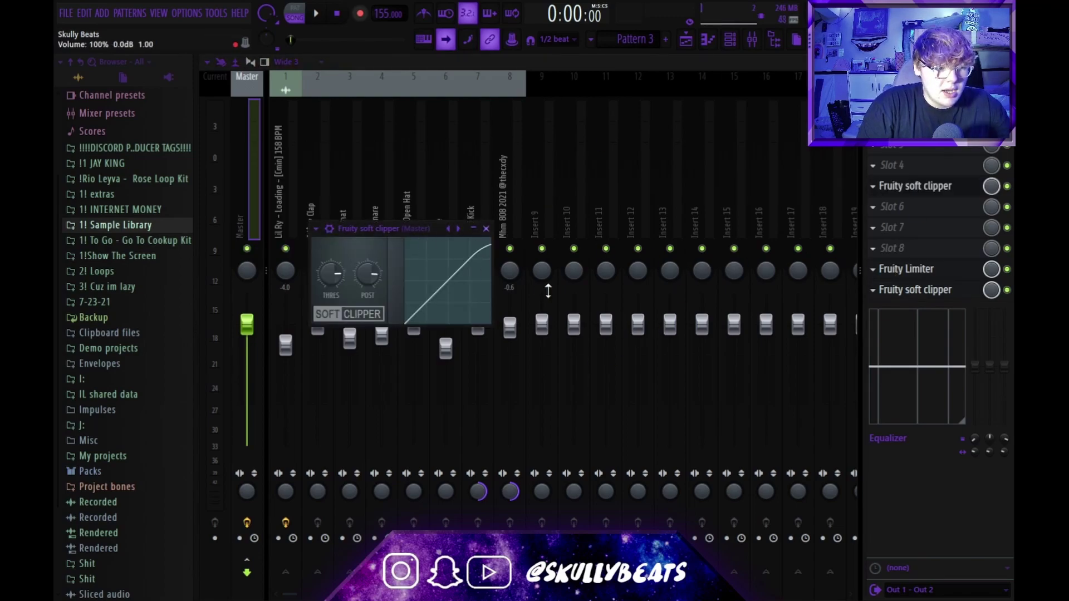
Step: Compare the Master's Fruity soft clipper in slot 10 with the one in slot 5, then clear slot 5
left_click(937, 294)
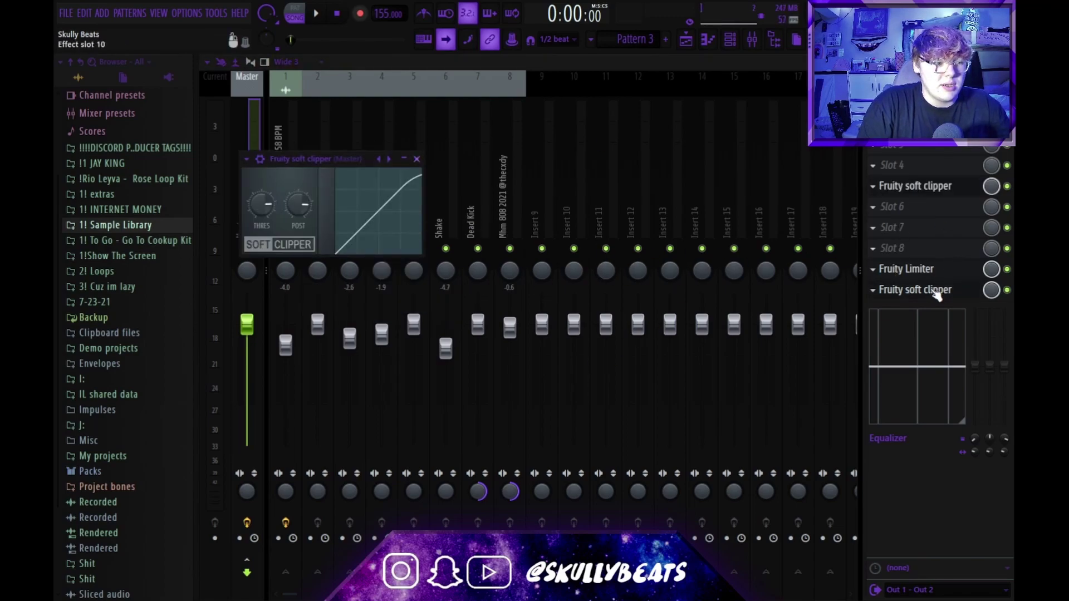
left_click(955, 192)
left_click(928, 193)
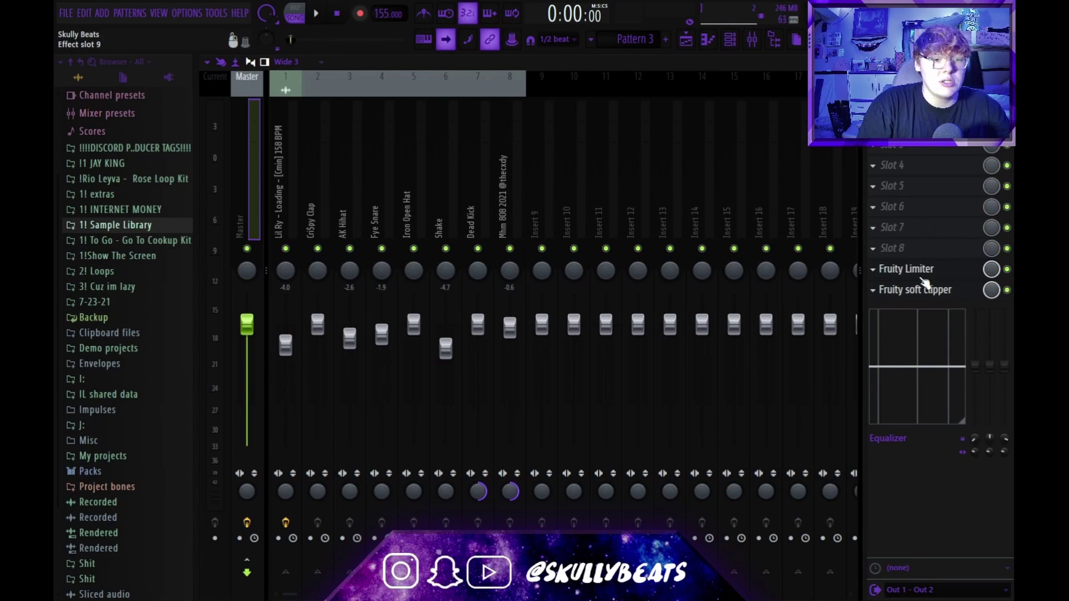
Step: Play the beat from bar 9 with the Master's Fruity Limiter and soft clipper bypassed, then again with both enabled
left_click(690, 42)
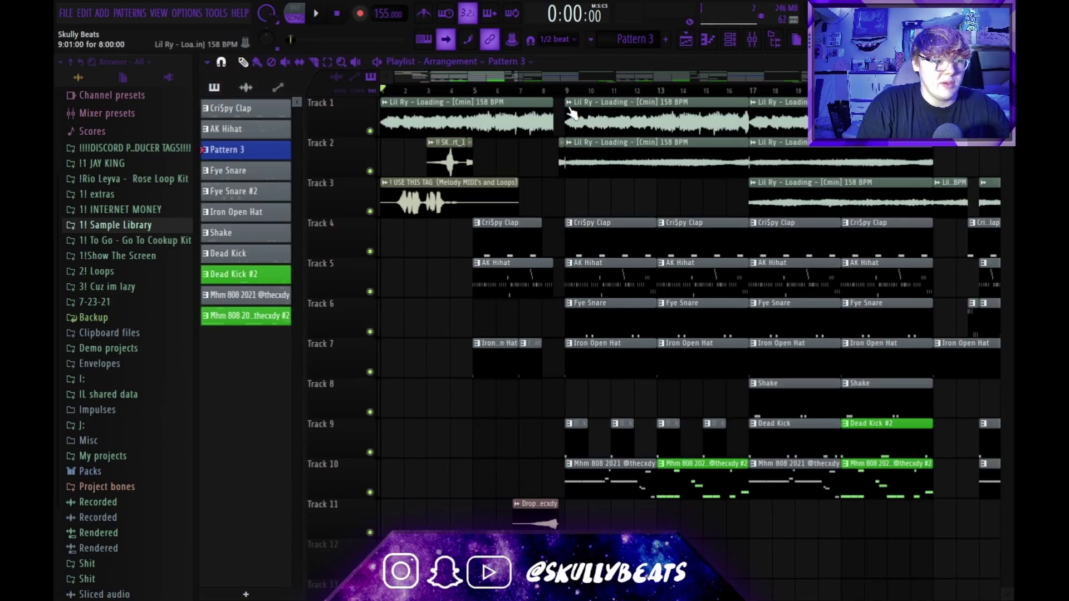
left_click(566, 91)
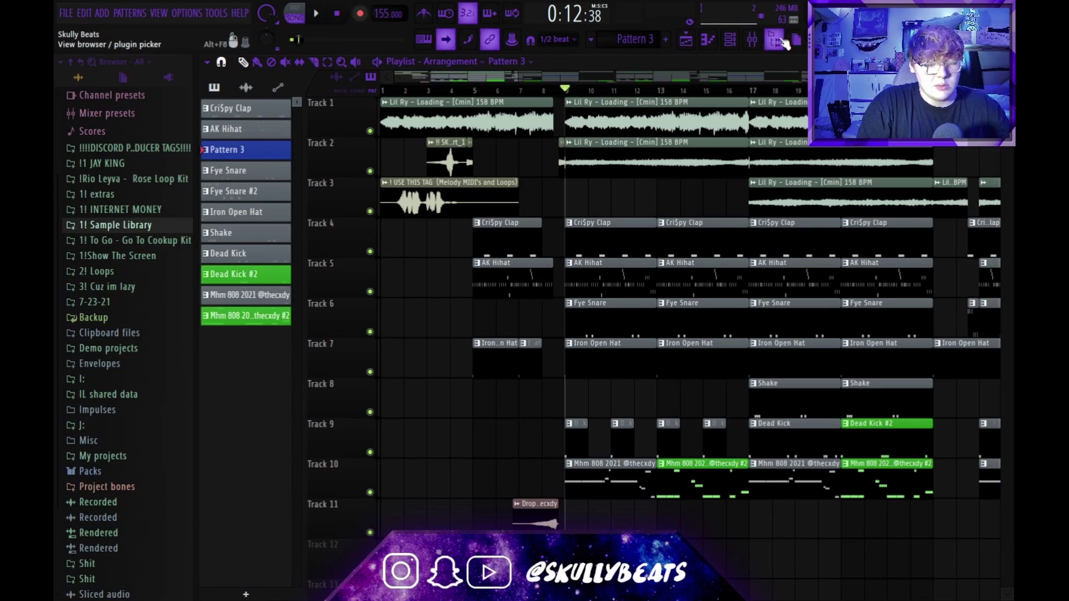
left_click(765, 40)
left_click(766, 42)
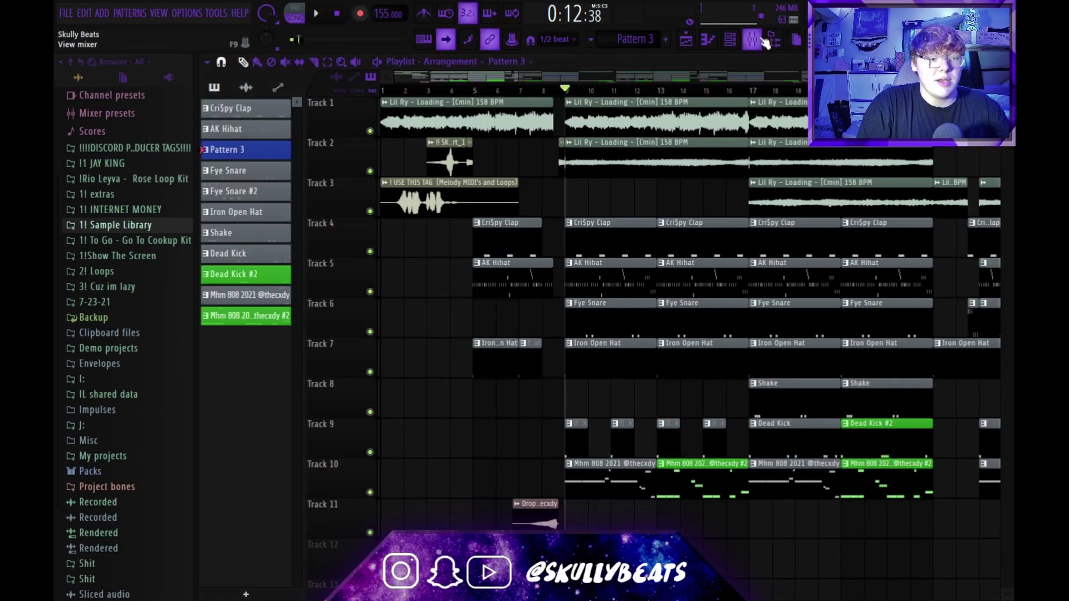
key("space")
left_click(753, 42)
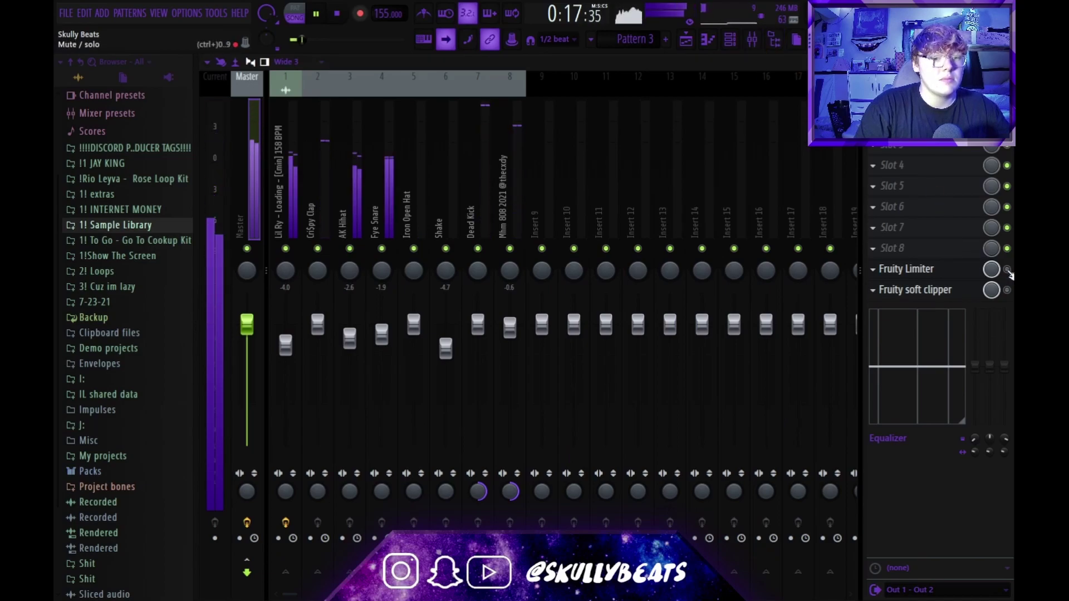
key("space")
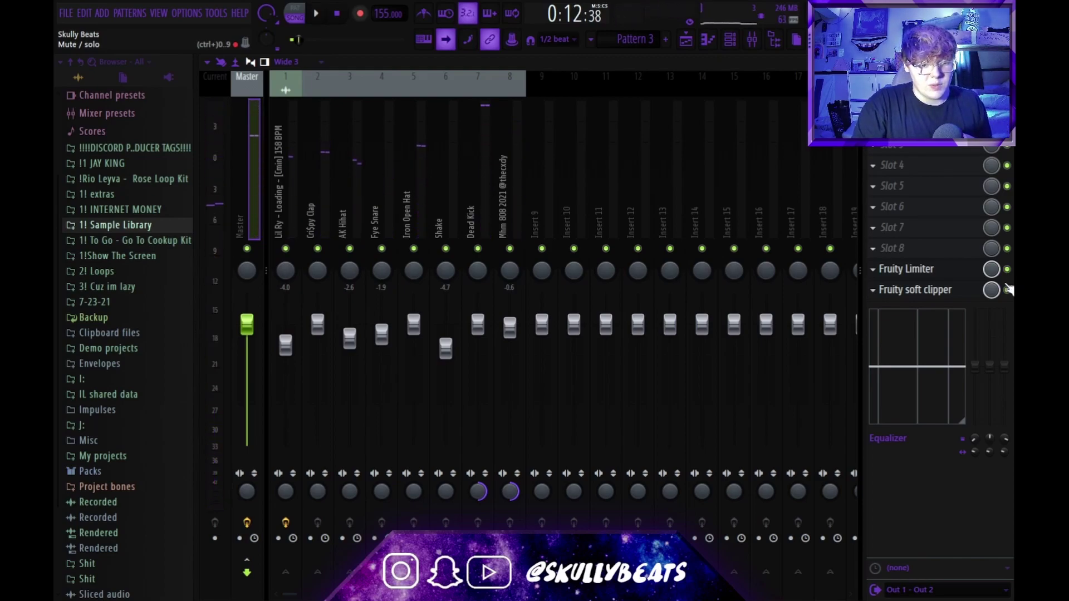
key("space")
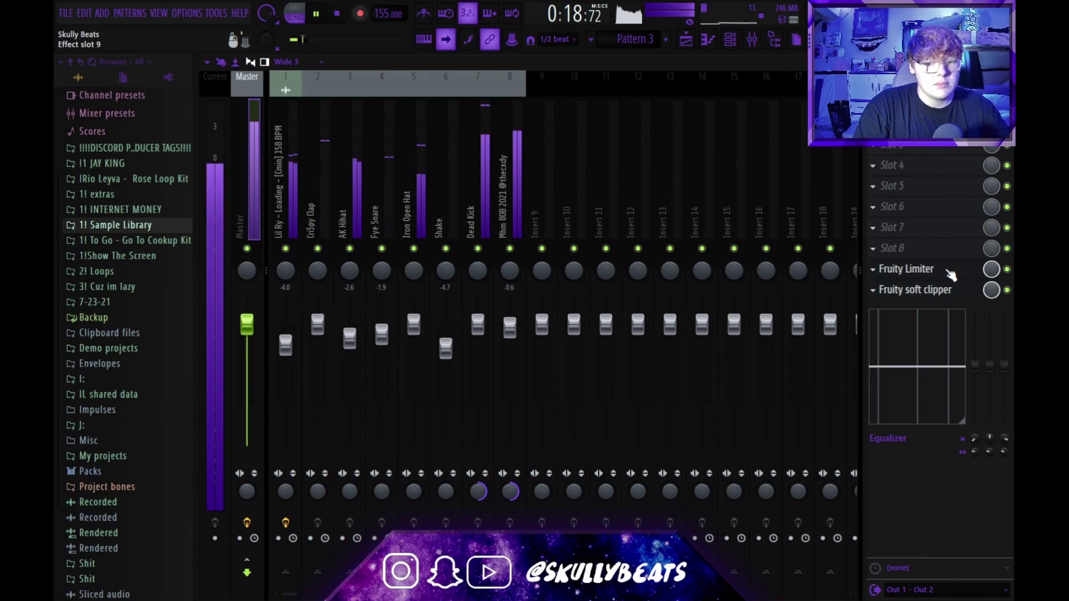
key("space")
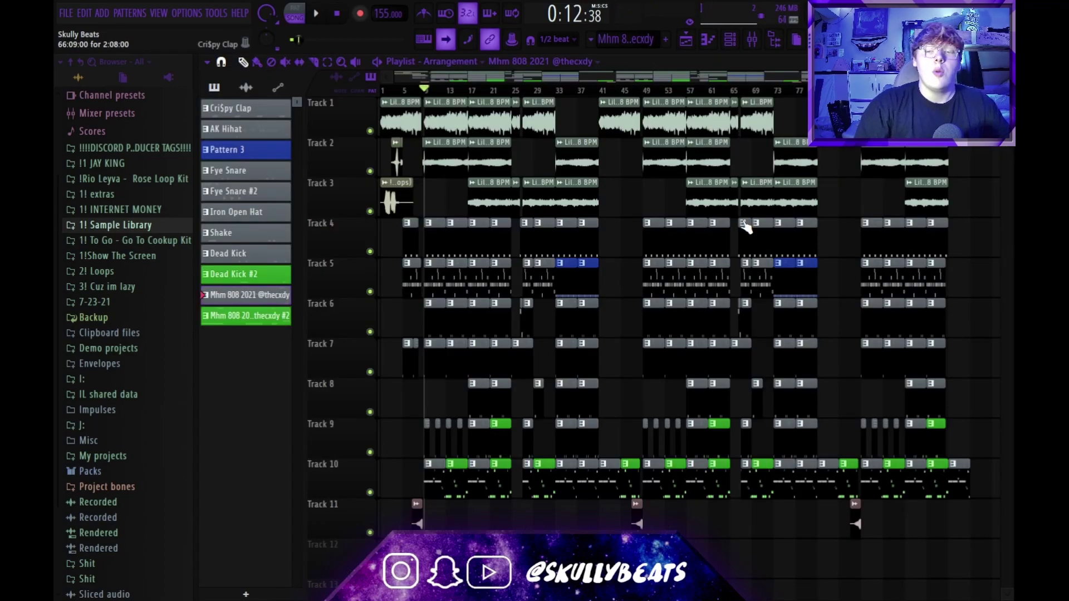